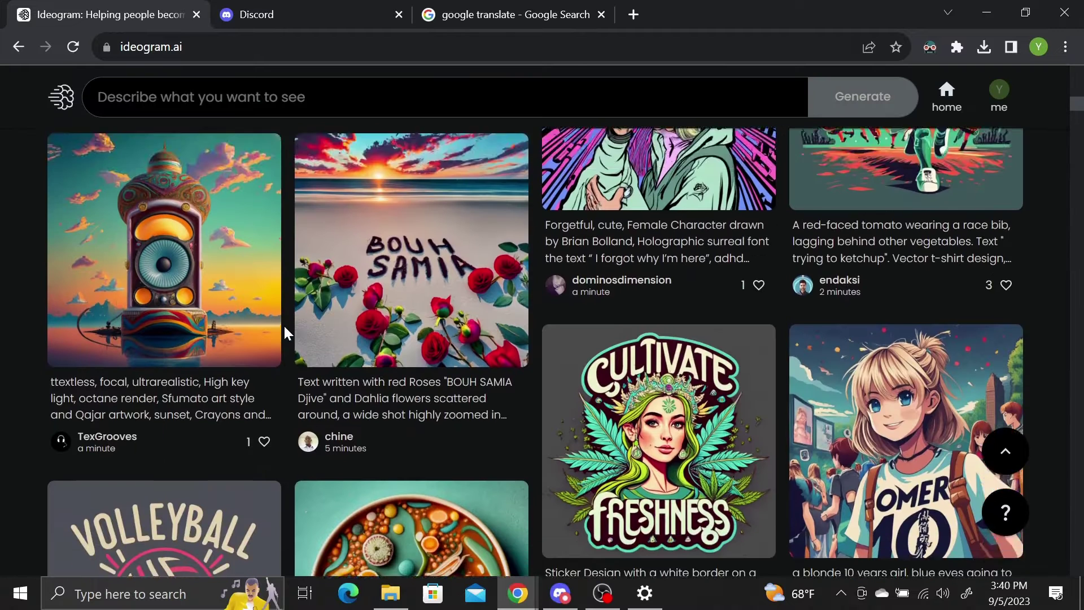
# Drop pumpkin.jpeg onto the Vectorizer.AI upload area to convert it to a vector
pyautogui.scroll(-3, 282, 324)
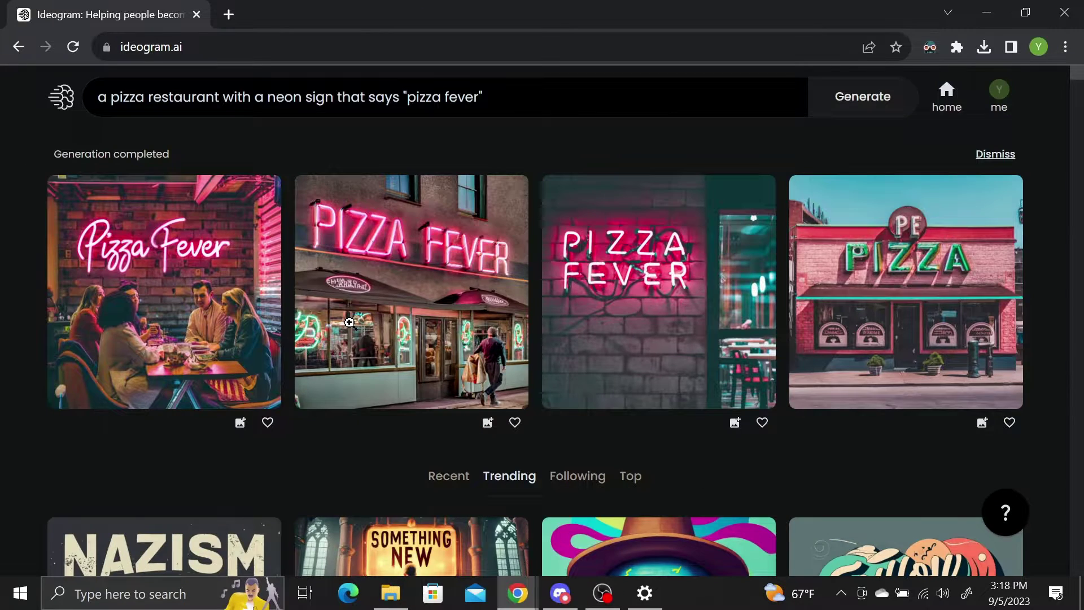
pyautogui.click(350, 323)
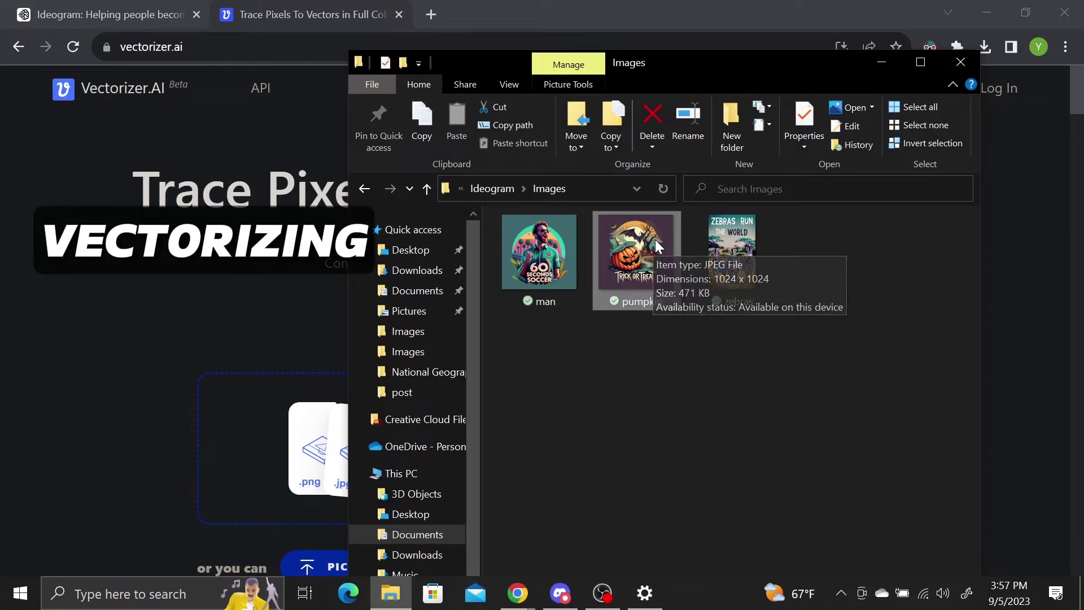
pyautogui.moveTo(655, 239); pyautogui.dragTo(280, 412)
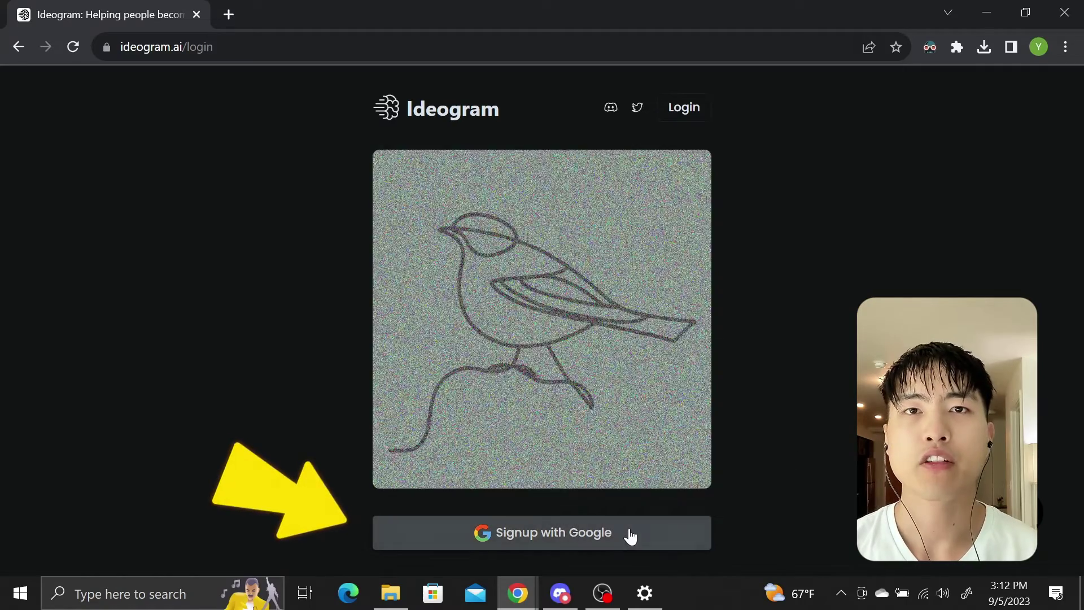
# Sign up to Ideogram with Google, then browse Trending and open the Houston shirt design
pyautogui.click(628, 535)
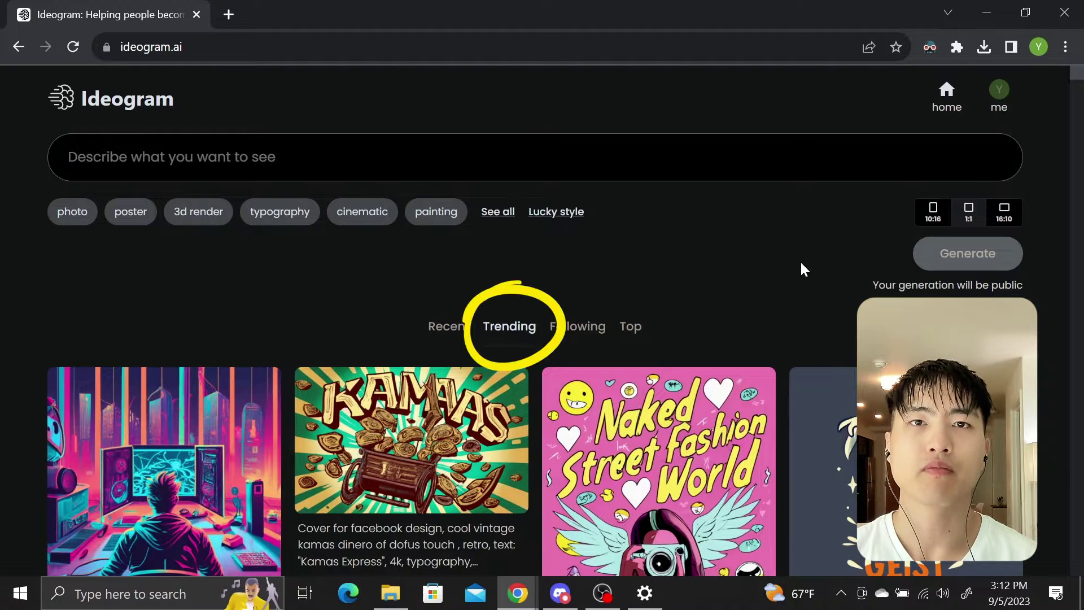
pyautogui.scroll(-3, 784, 306)
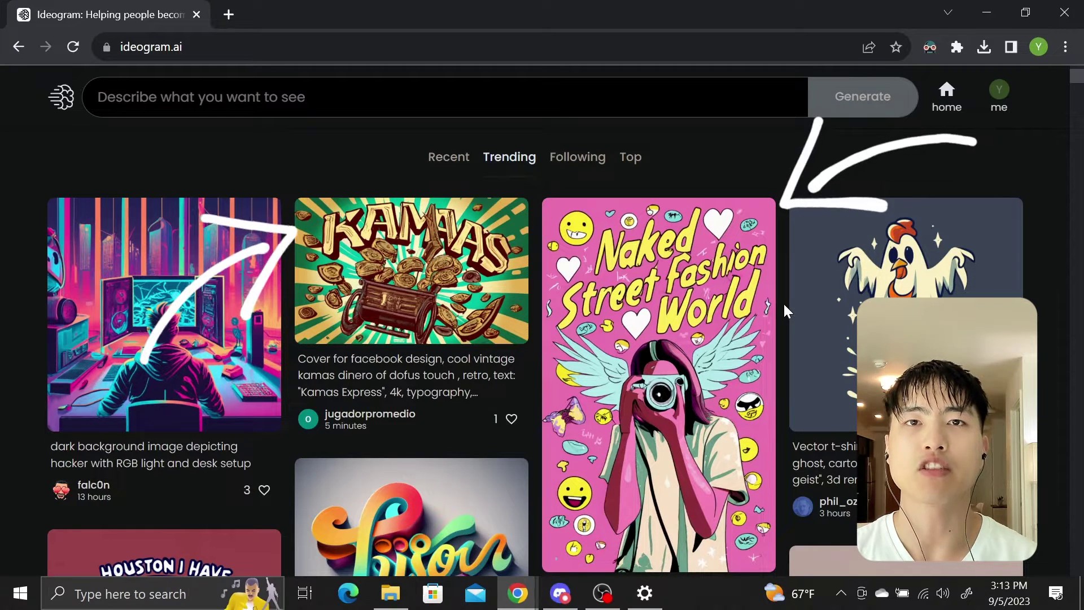
pyautogui.scroll(-5, 783, 303)
pyautogui.scroll(-1, 784, 303)
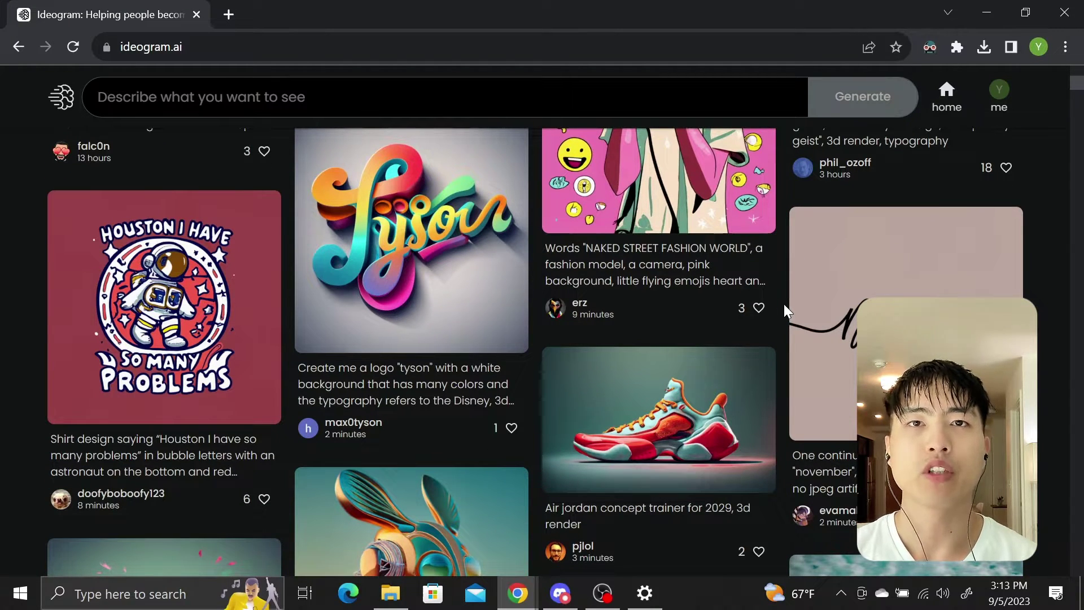
pyautogui.click(247, 316)
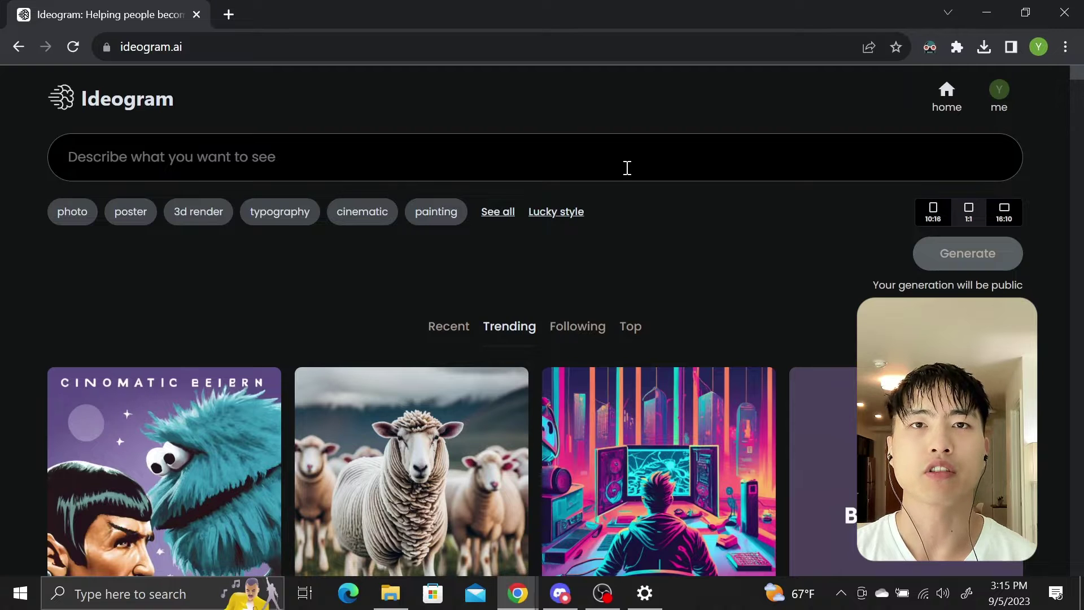
# Enter the 'pizza fever' neon-sign restaurant prompt and keep only the photo and cinematic styles
pyautogui.write('a pi')
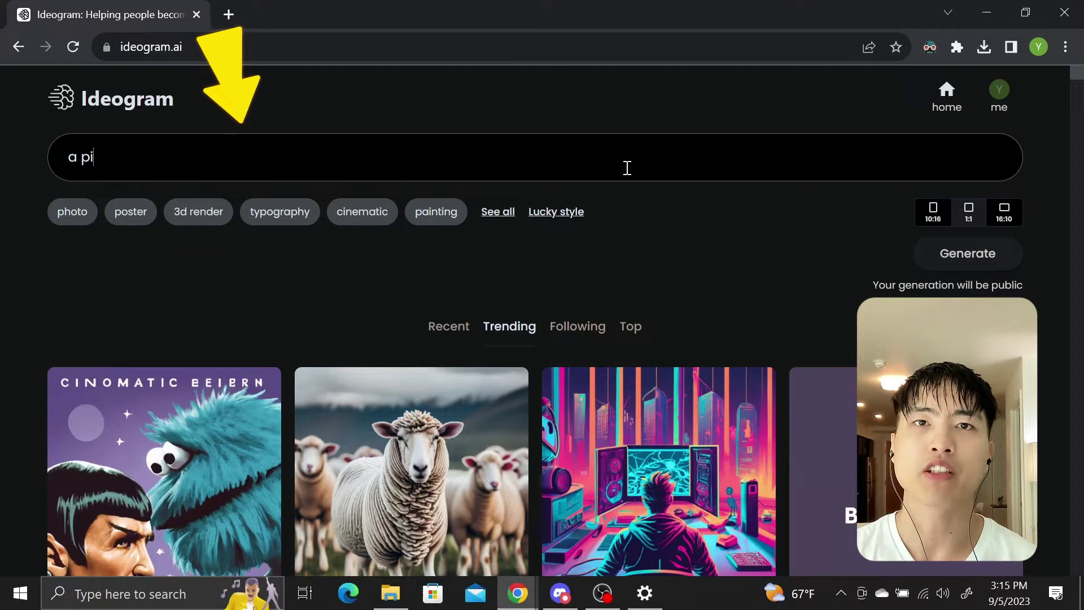
pyautogui.write('zza restaurant with a neon sign that s')
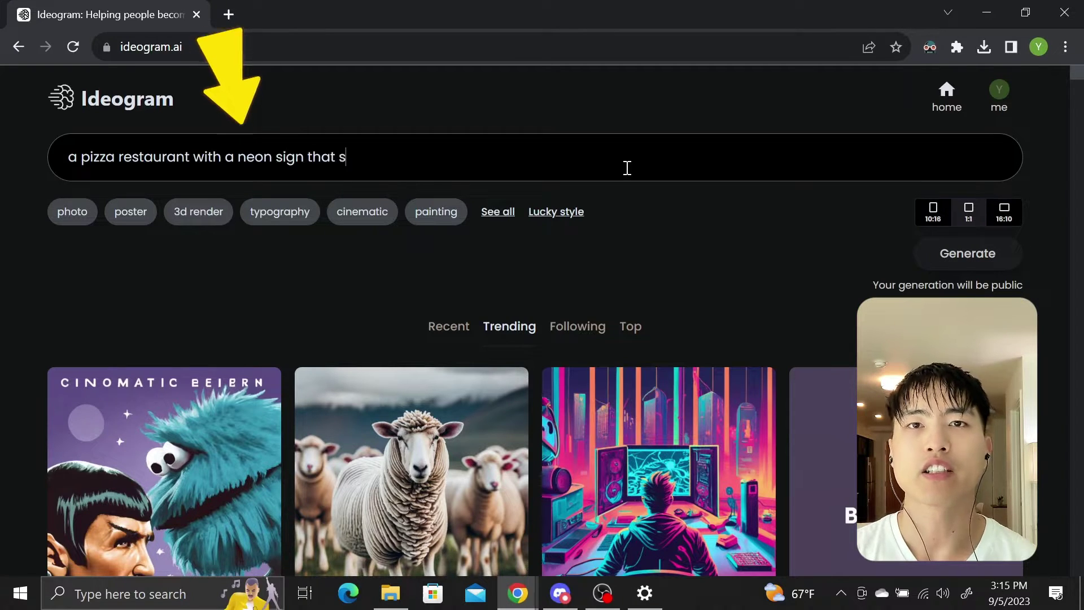
pyautogui.write('ays "pizza fever"')
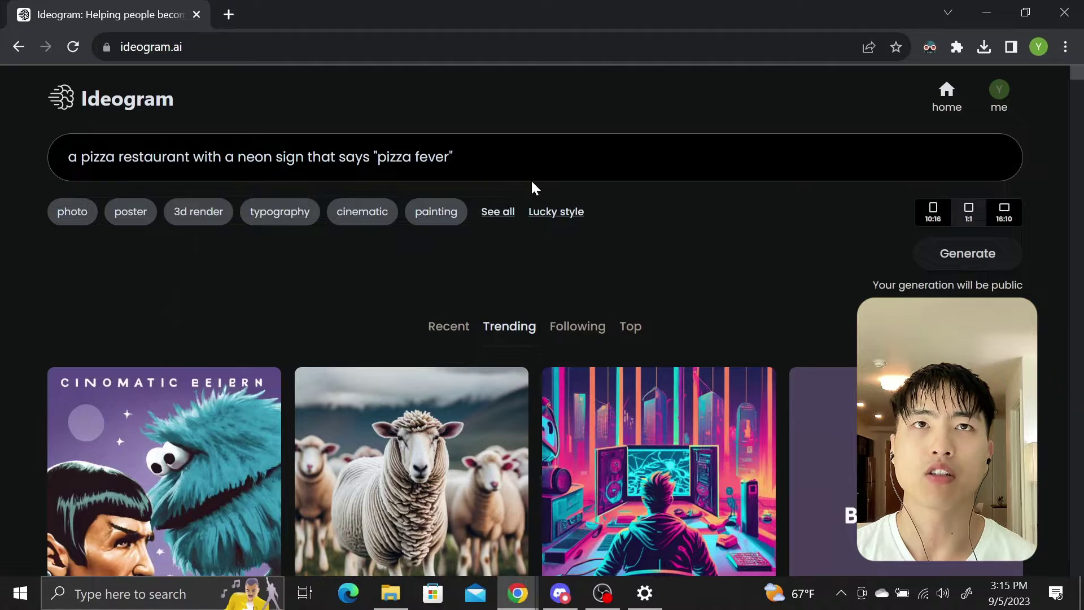
pyautogui.click(504, 213)
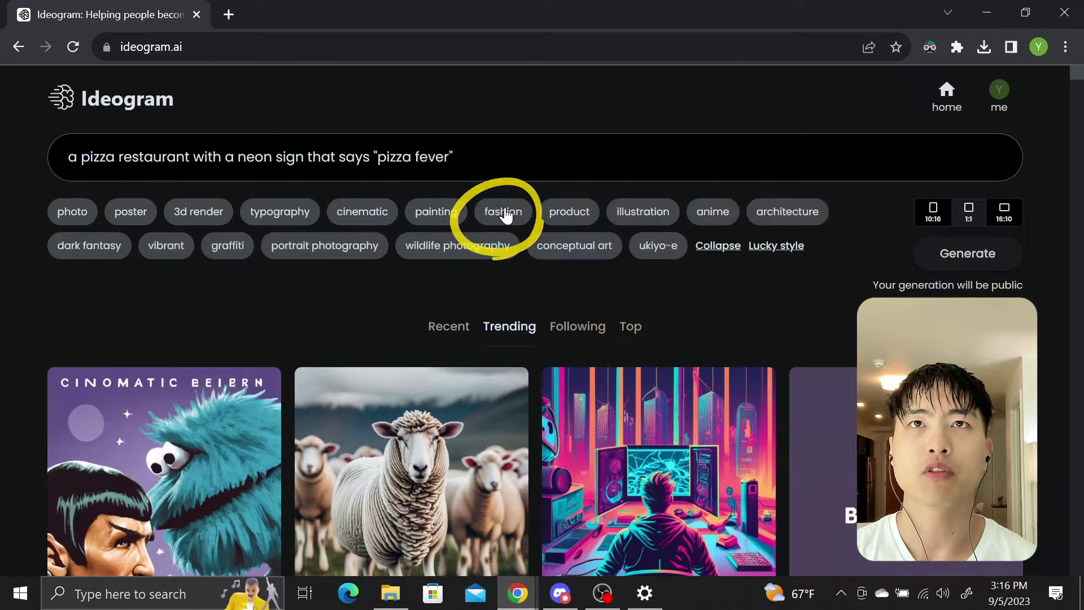
pyautogui.click(786, 252)
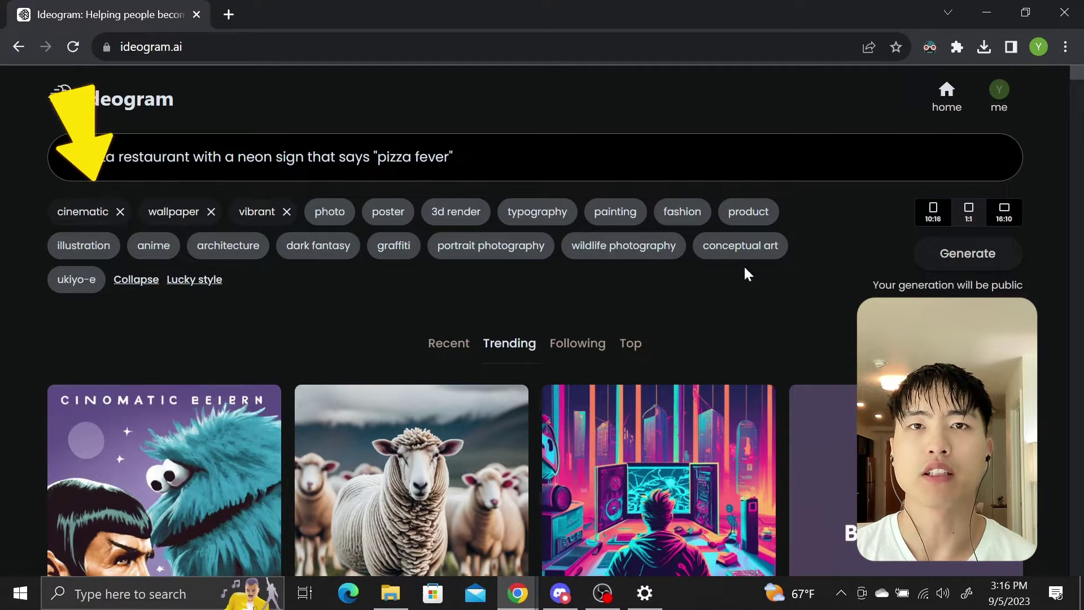
pyautogui.click(120, 211)
pyautogui.click(119, 212)
pyautogui.click(106, 212)
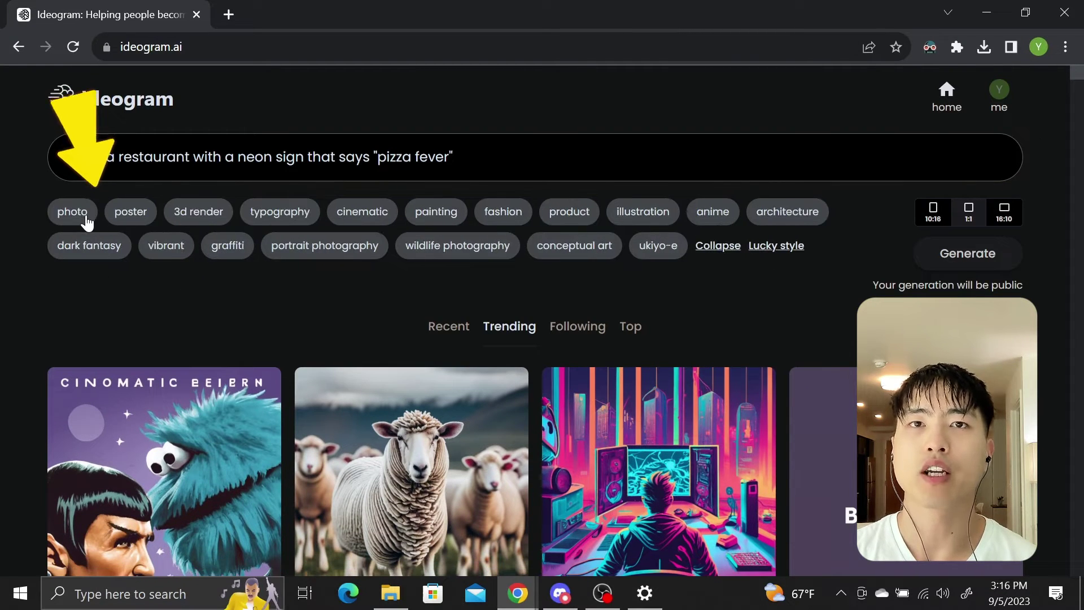
pyautogui.click(82, 213)
pyautogui.click(392, 211)
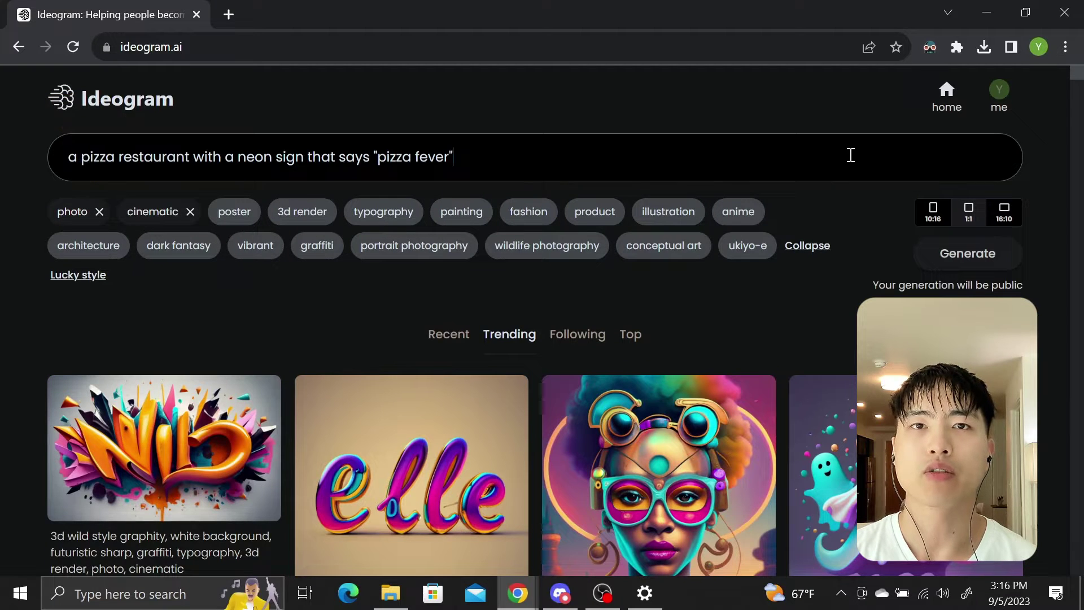
# Generate the Pizza Fever images and remix the second result into four new variations
pyautogui.click(939, 255)
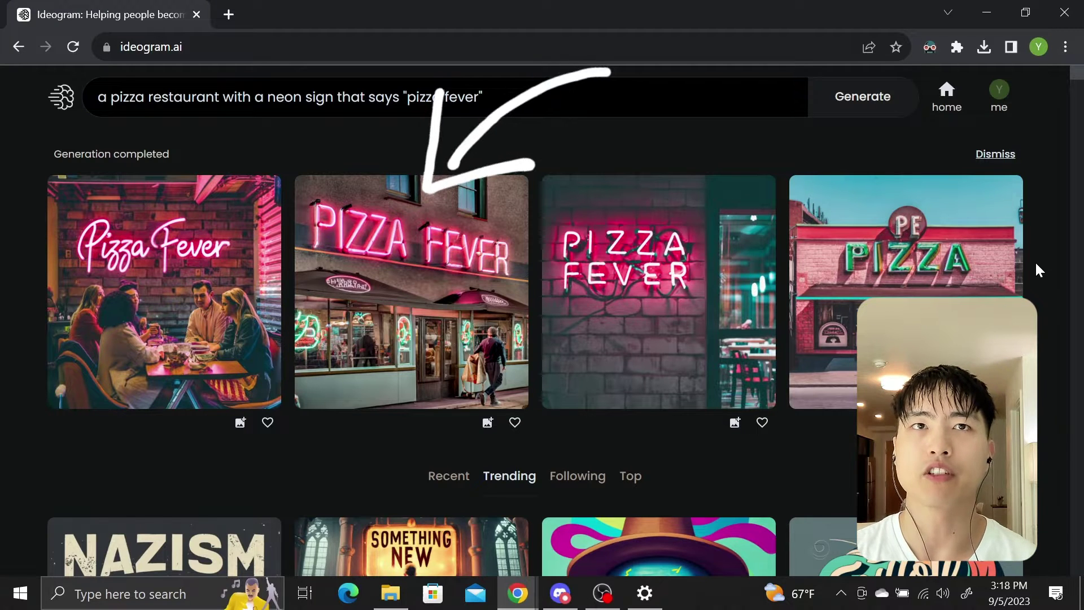
pyautogui.click(349, 322)
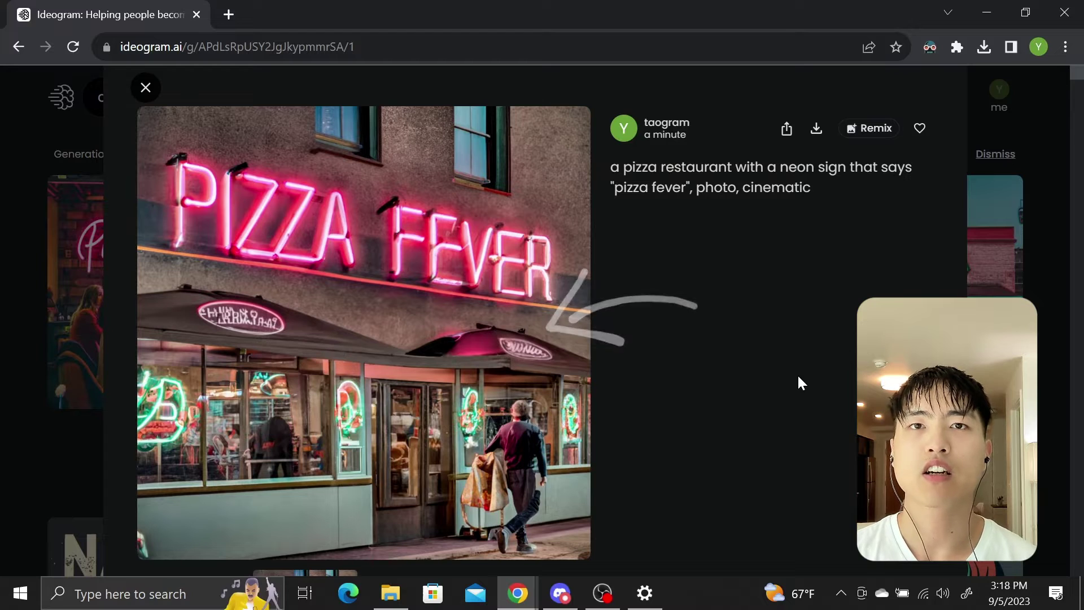
pyautogui.click(873, 130)
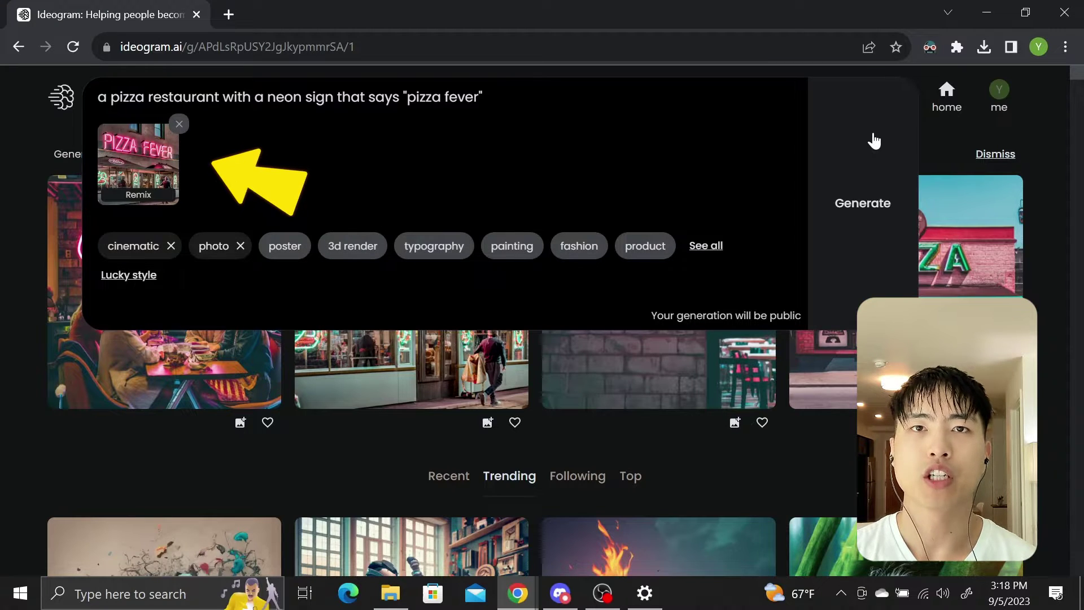
pyautogui.click(874, 234)
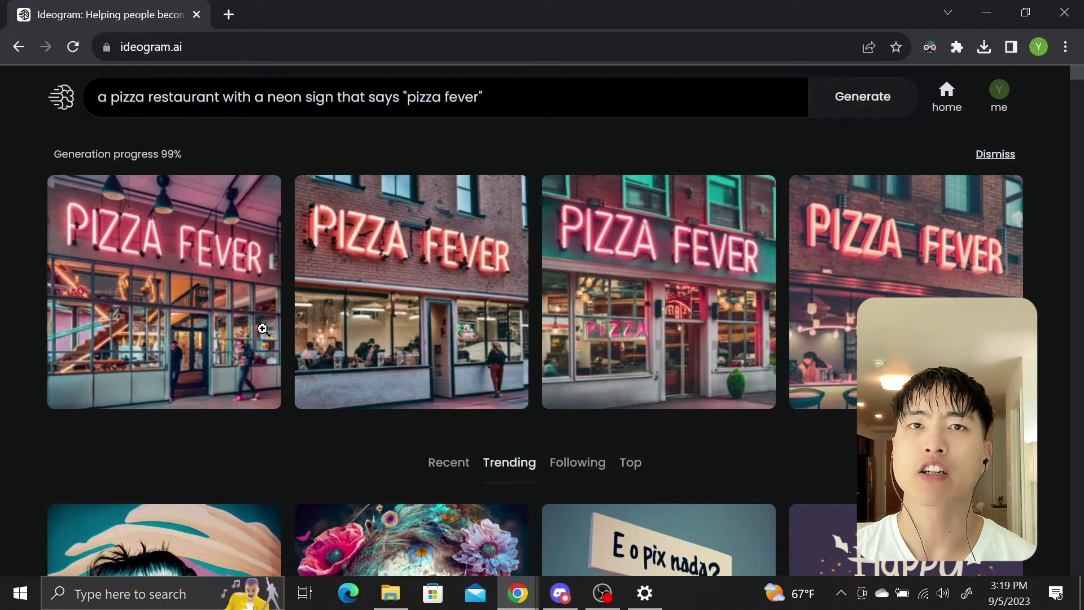
# Open the first remixed Pizza Fever image and view its second variation
pyautogui.click(262, 329)
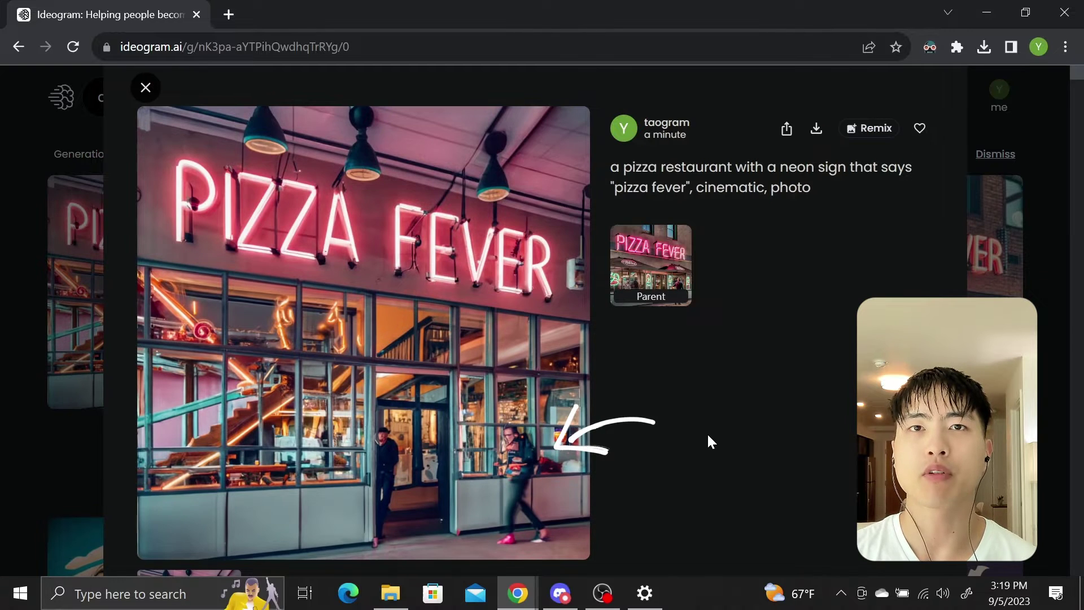
pyautogui.scroll(-2, 699, 429)
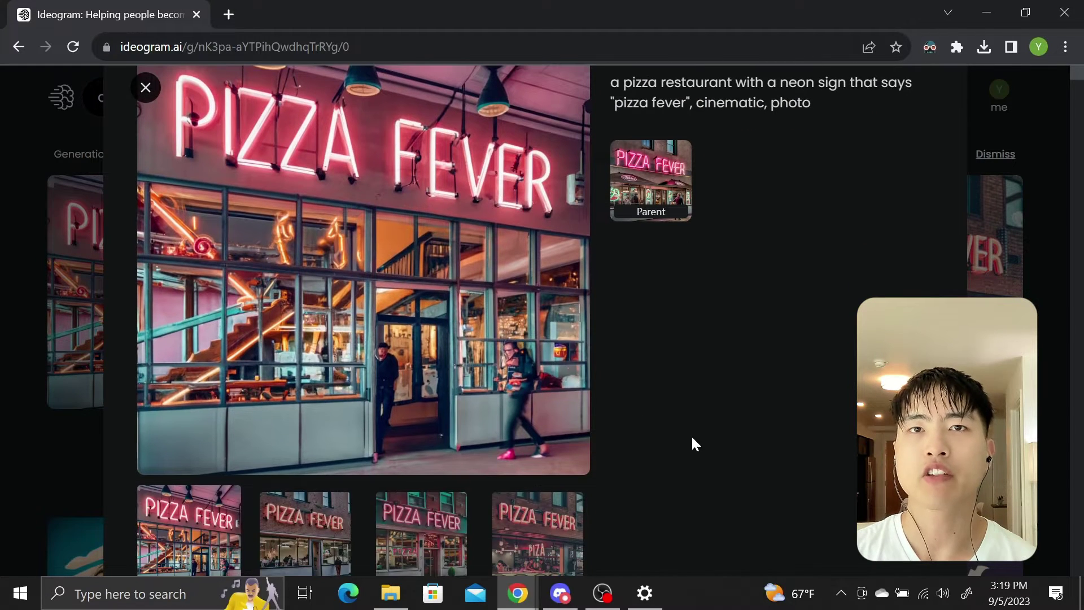
pyautogui.click(287, 517)
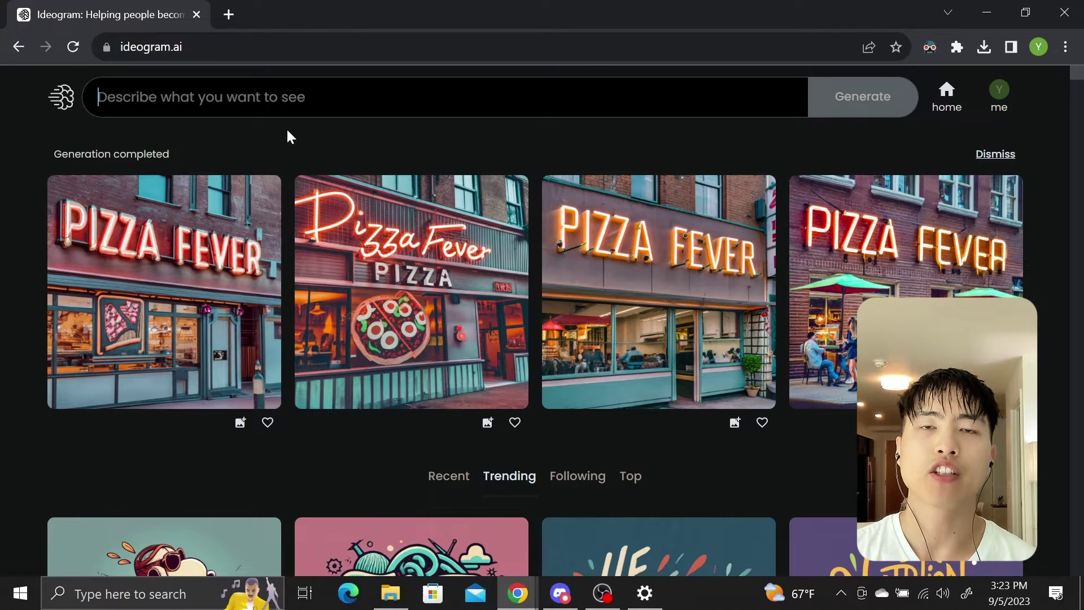
# Generate images from the prompt 'a graphic design of a panda samurai, with text: "panda life"'
pyautogui.write('a')
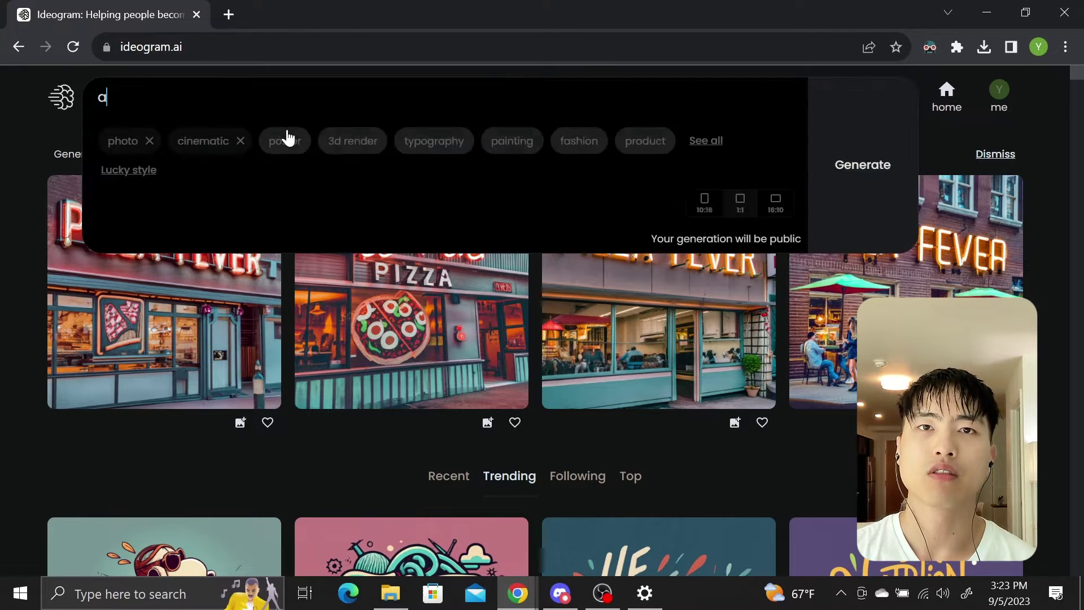
pyautogui.write(' graphic design of a panda samurai,')
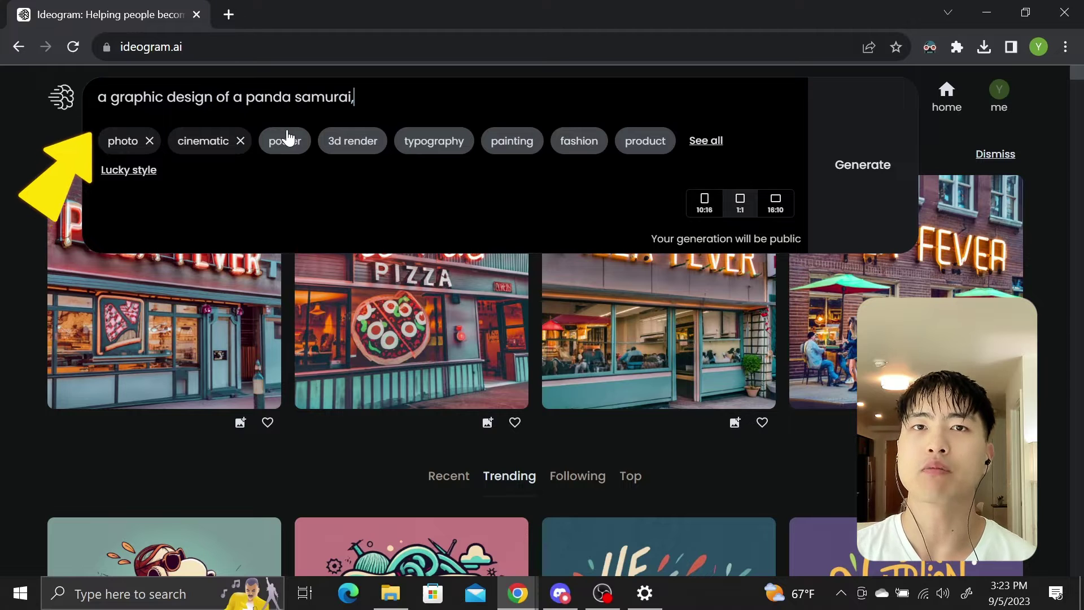
pyautogui.write(' with text: "panda life"')
pyautogui.click(705, 141)
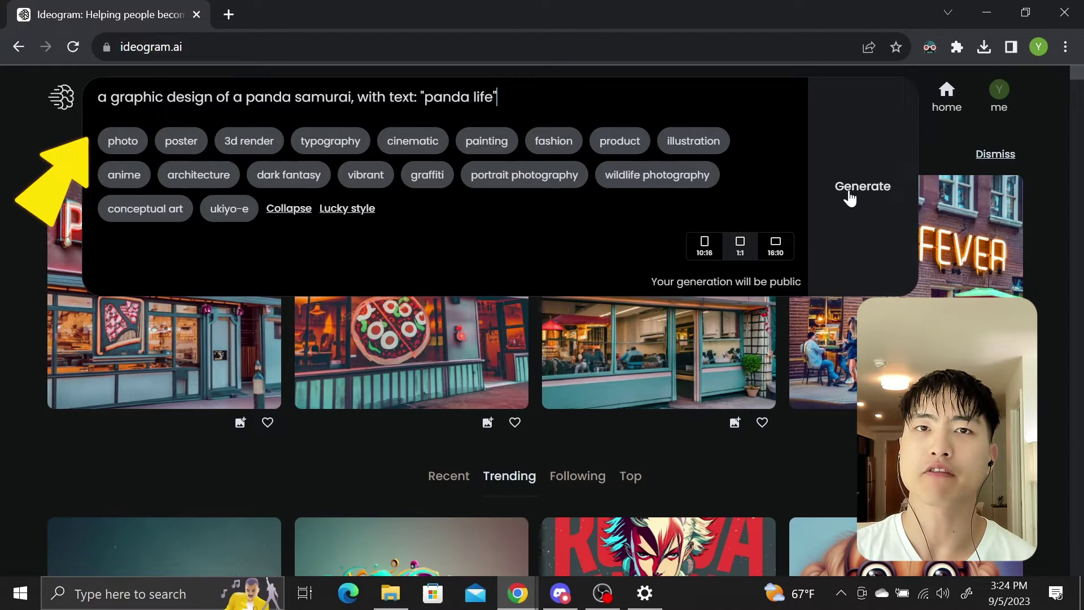
pyautogui.click(848, 191)
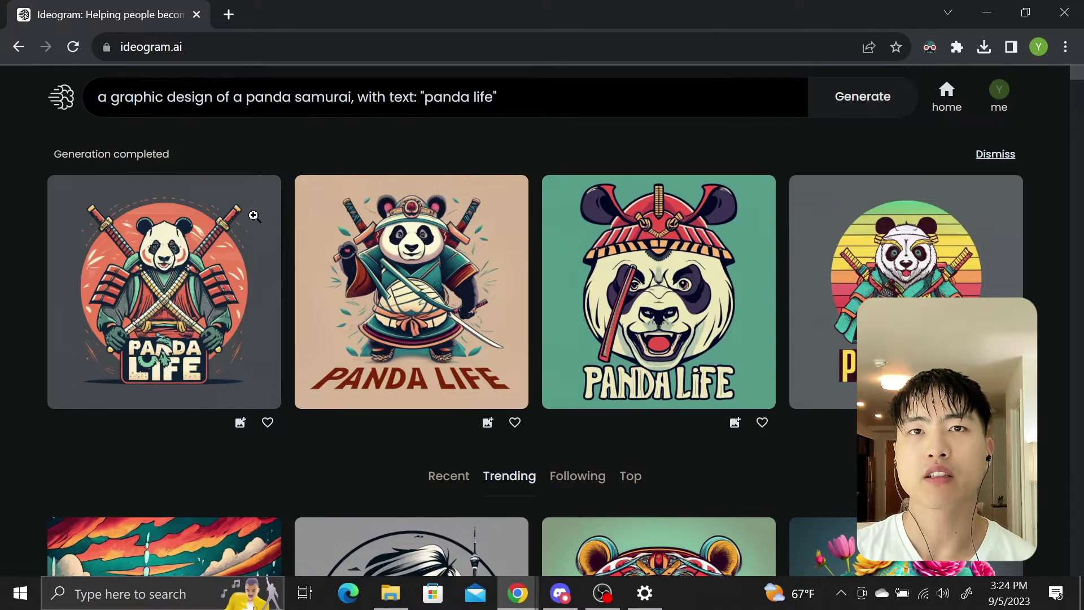
# Review all four panda life variations, then open the El mejor abuelo del mundo design
pyautogui.click(245, 244)
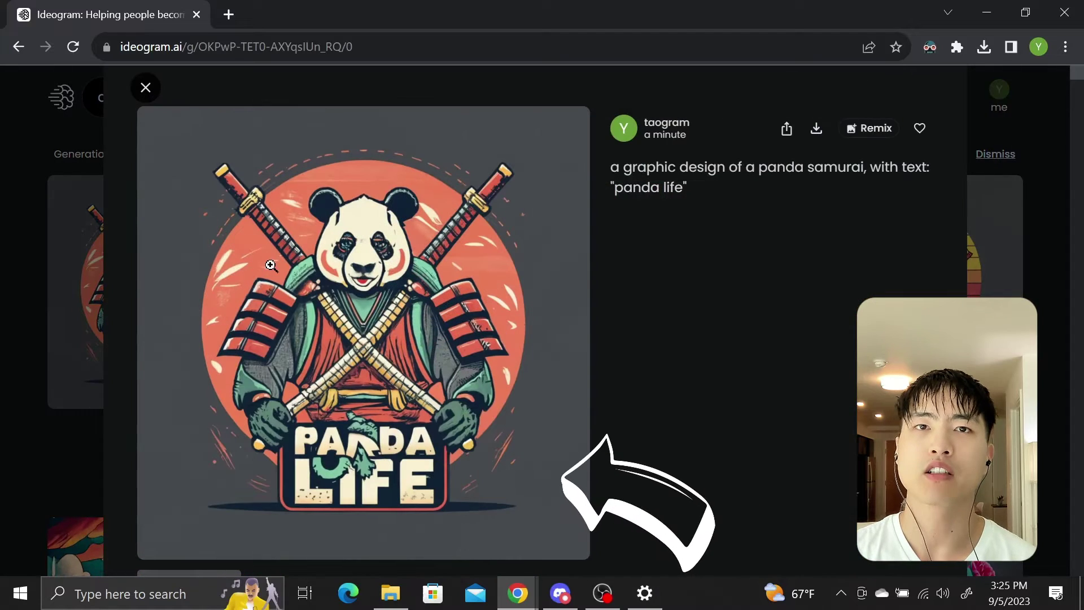
pyautogui.click(305, 533)
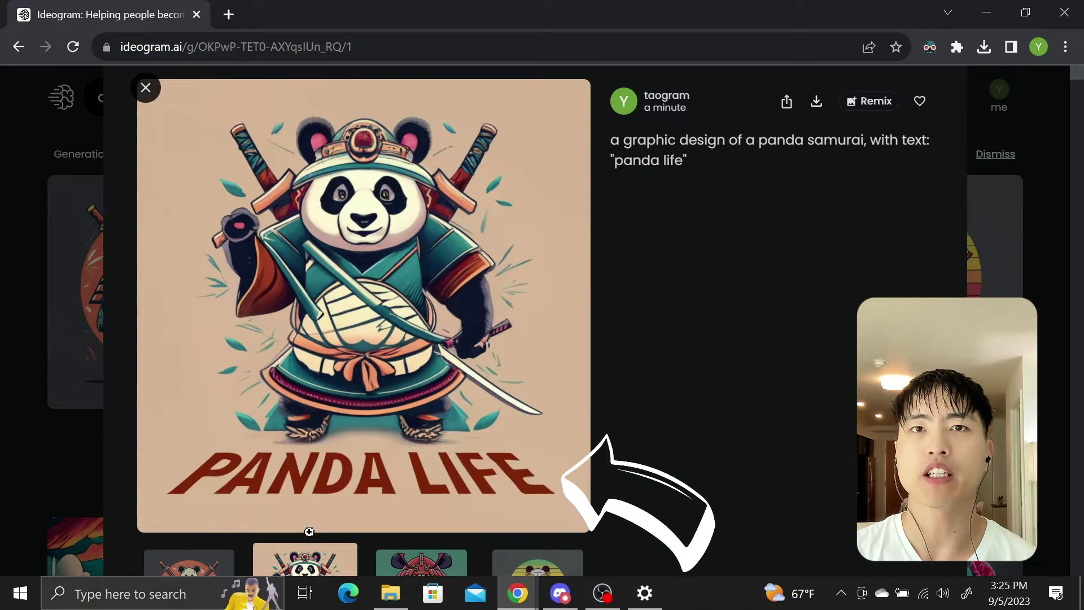
pyautogui.click(446, 566)
pyautogui.click(551, 566)
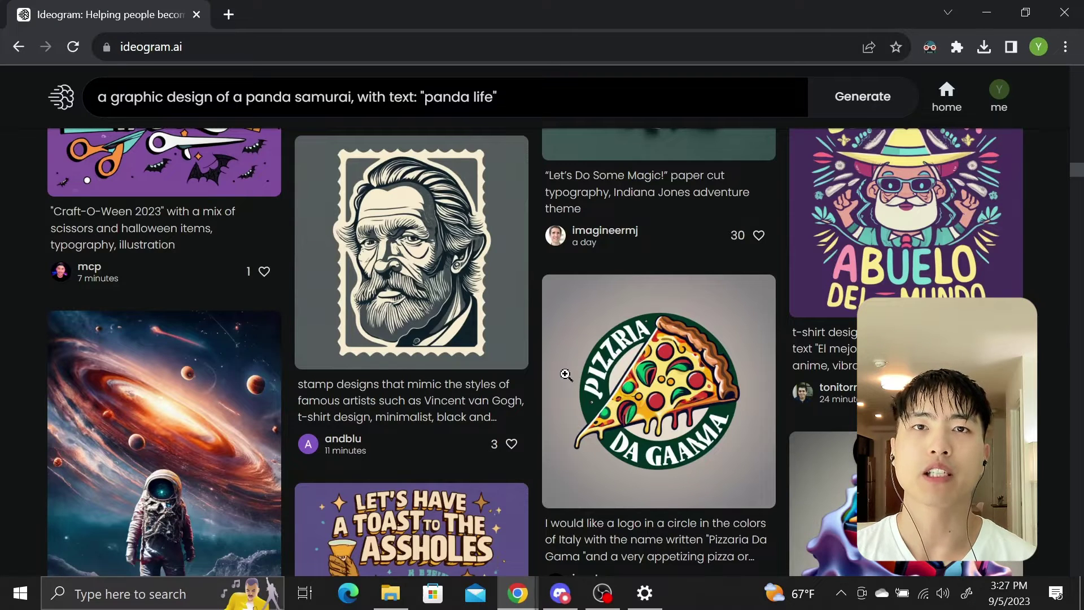
pyautogui.click(879, 239)
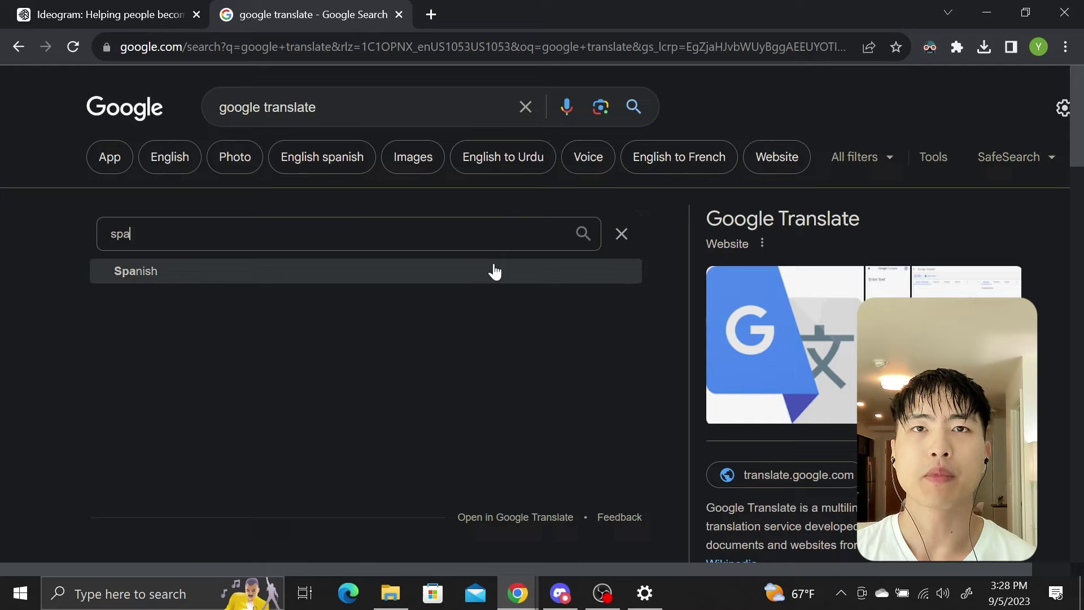
# Translate 'a woman wearing a t shirt that says "I love mexico"' into Spanish
pyautogui.click(492, 268)
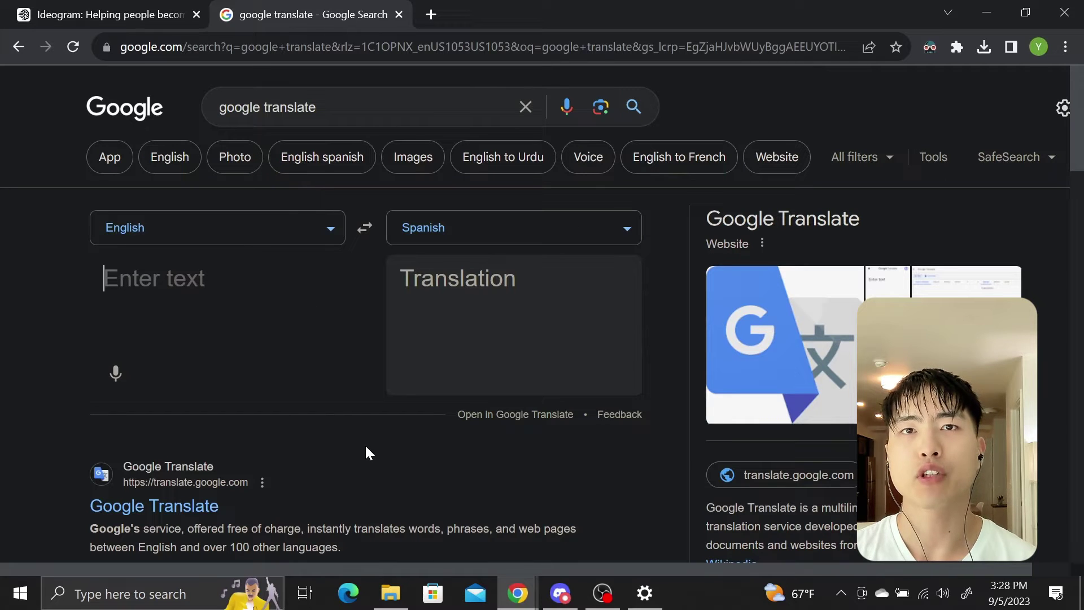
pyautogui.write('a woman wearing ')
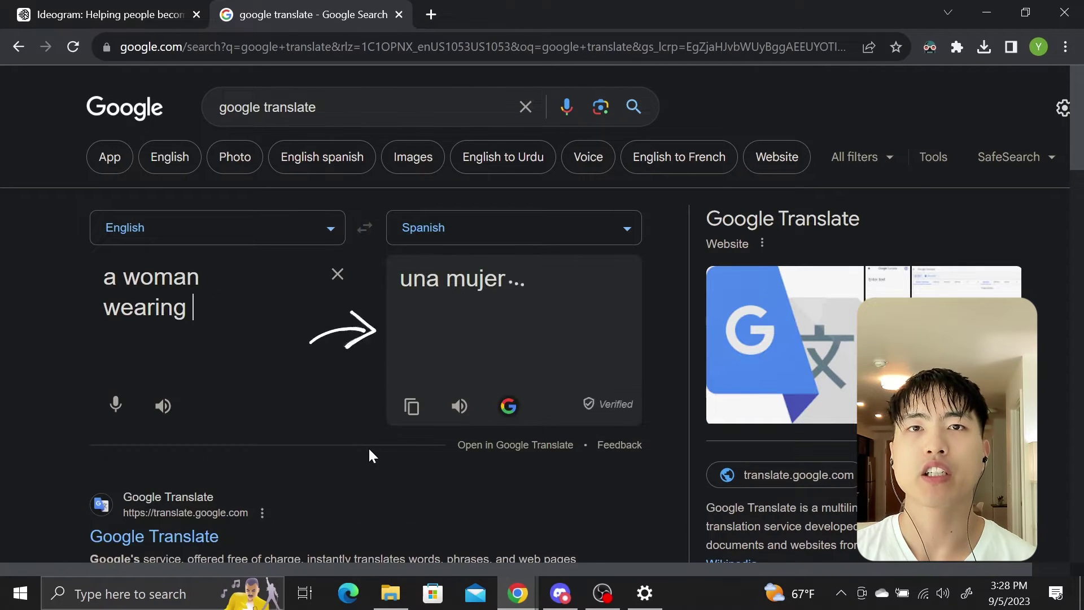
pyautogui.write('a t shirt that says "i love mexico"')
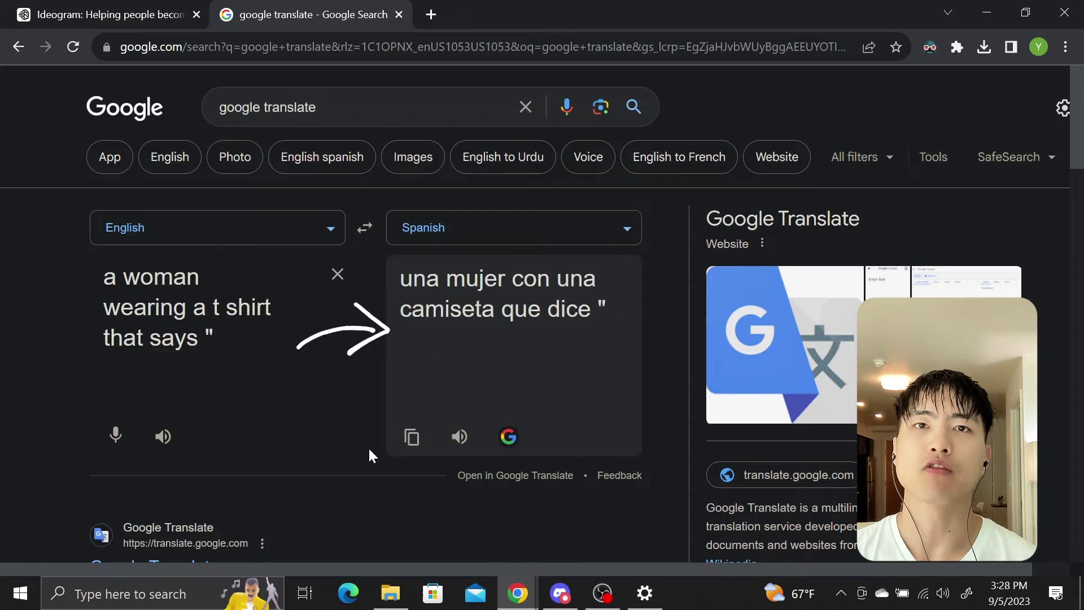
pyautogui.doubleClick(212, 338)
pyautogui.write('I love mexico')
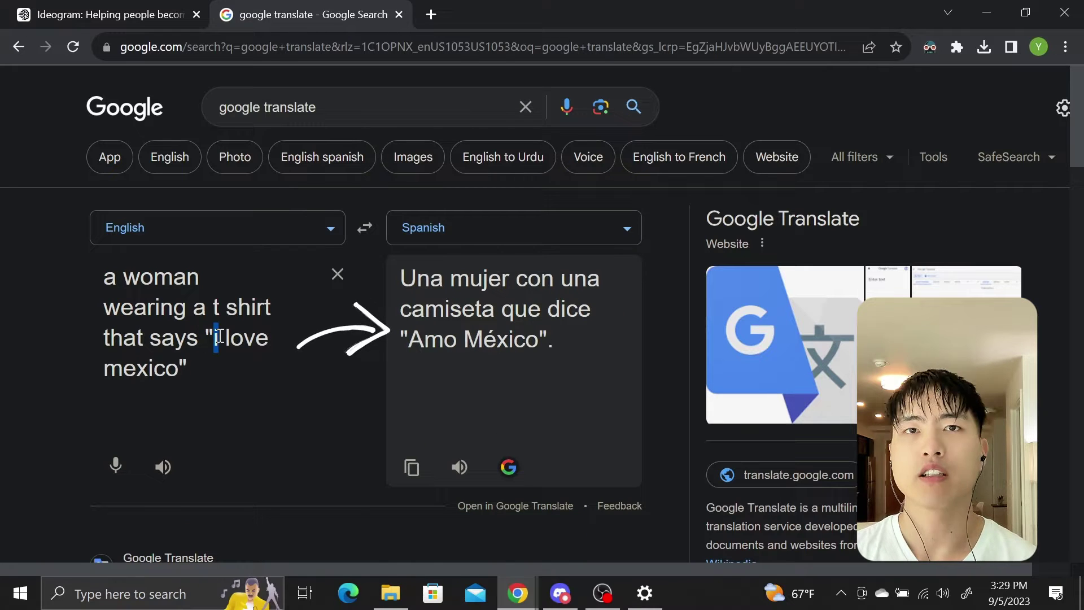
# Copy the whole Spanish translation for pasting into Ideogram
pyautogui.tripleClick(516, 300)
pyautogui.hotkey('ctrl', 'c')
pyautogui.rightClick(516, 301)
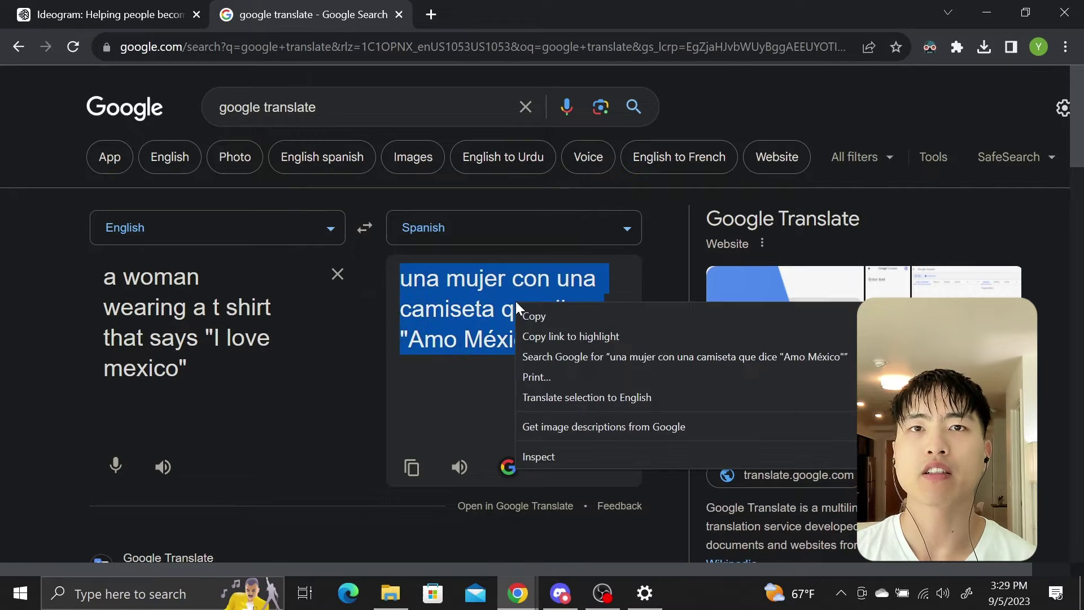
pyautogui.click(609, 316)
pyautogui.rightClick(305, 101)
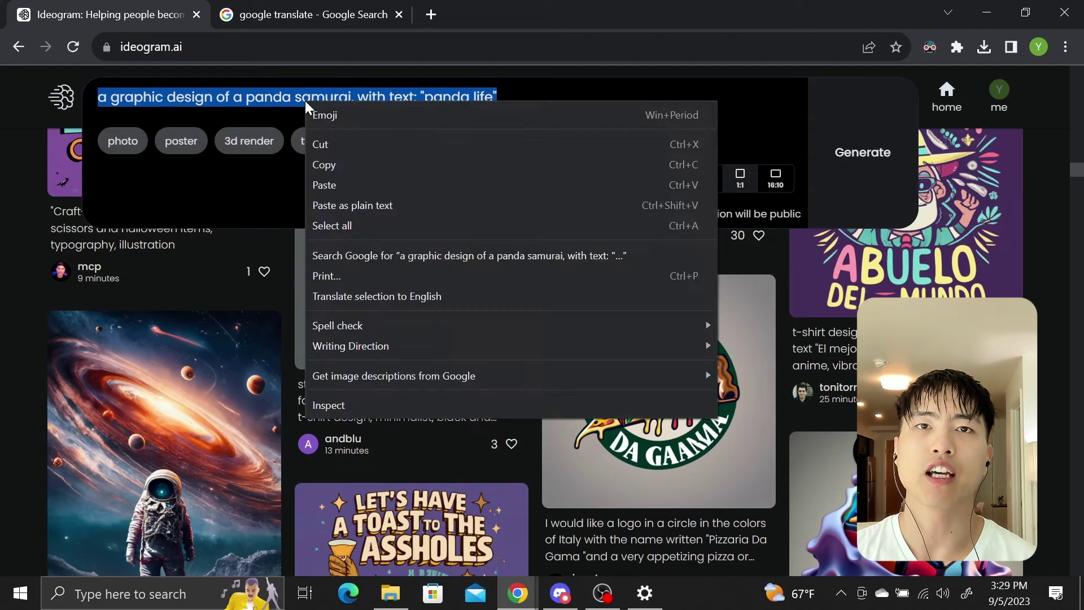
# Generate photo-style 10:16 images from the pasted Spanish 'Amo México' prompt and open the first
pyautogui.click(346, 184)
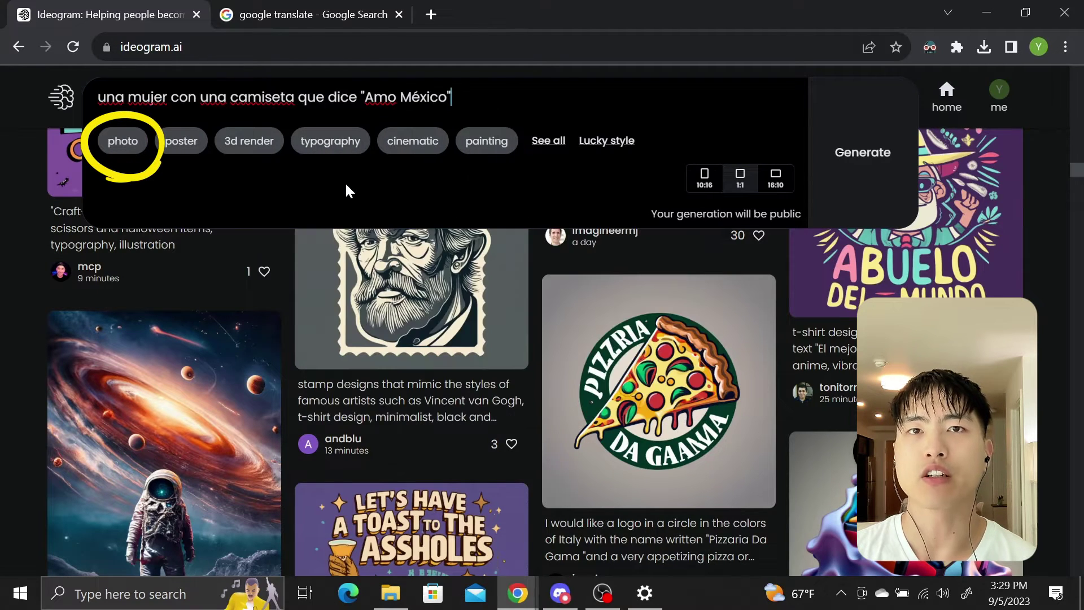
pyautogui.click(124, 152)
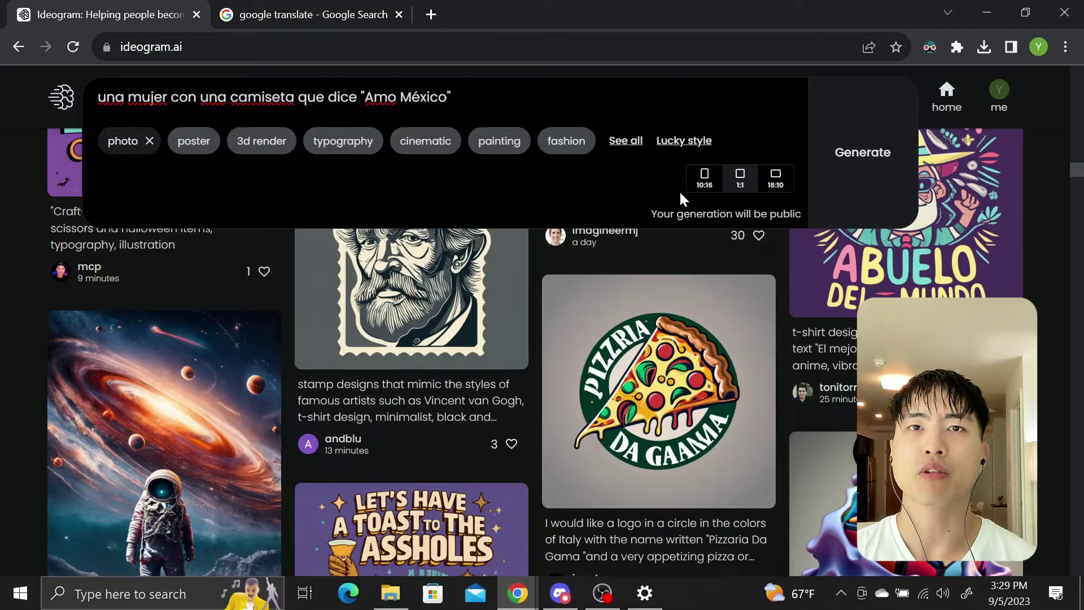
pyautogui.click(696, 192)
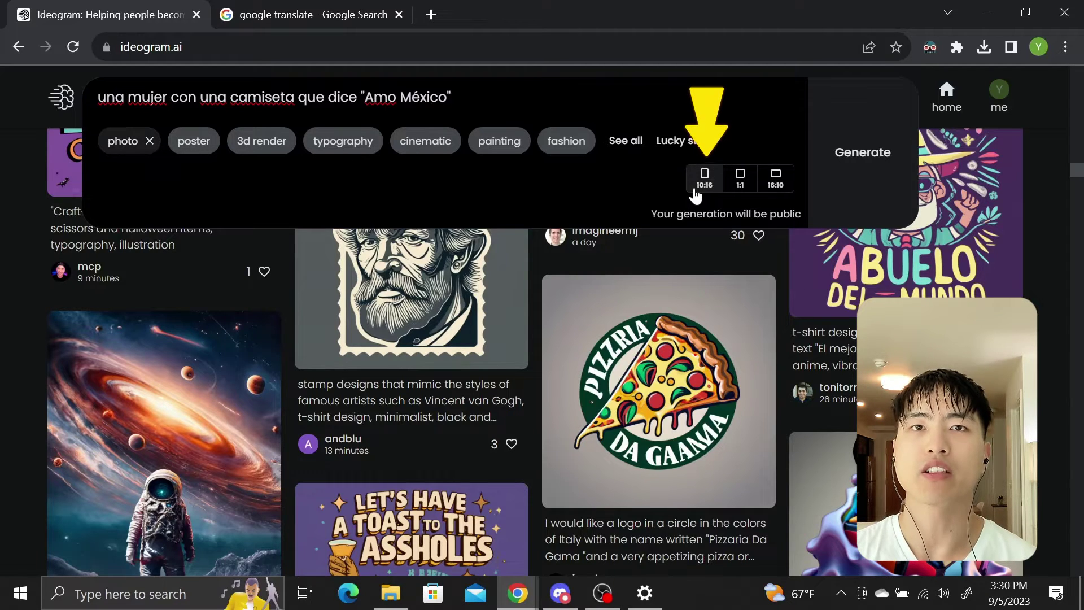
pyautogui.click(864, 153)
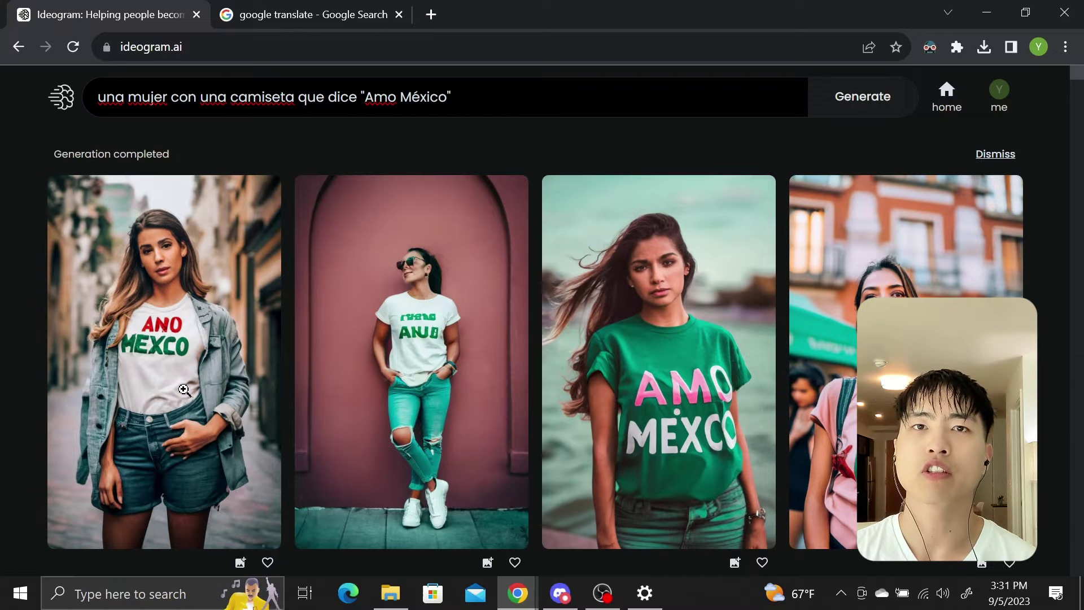
pyautogui.click(184, 390)
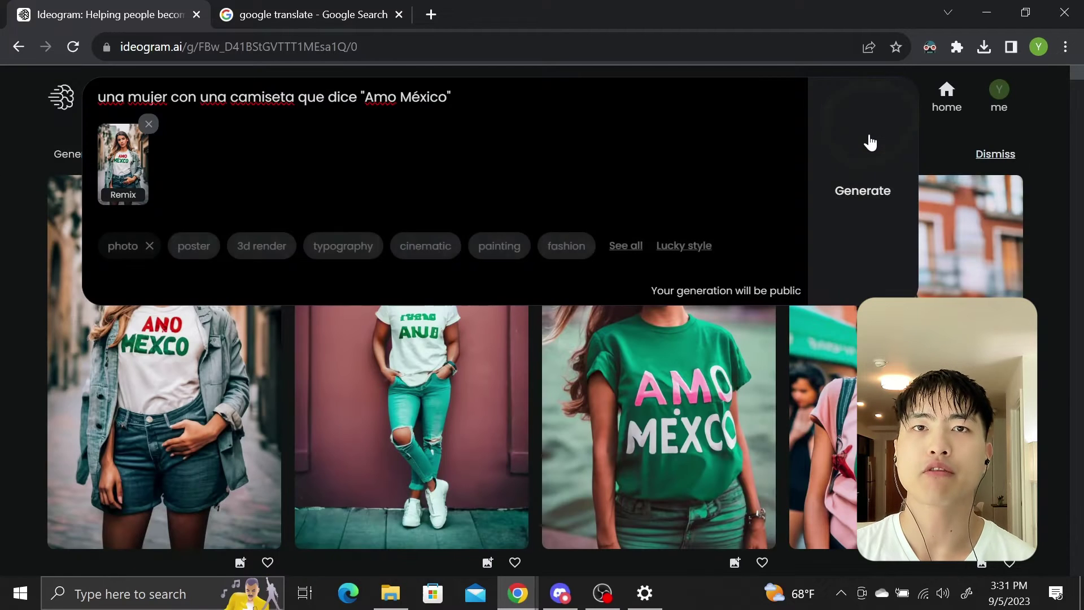
# Remix the first 'Amo México' image into four variations and open the first new one
pyautogui.click(868, 203)
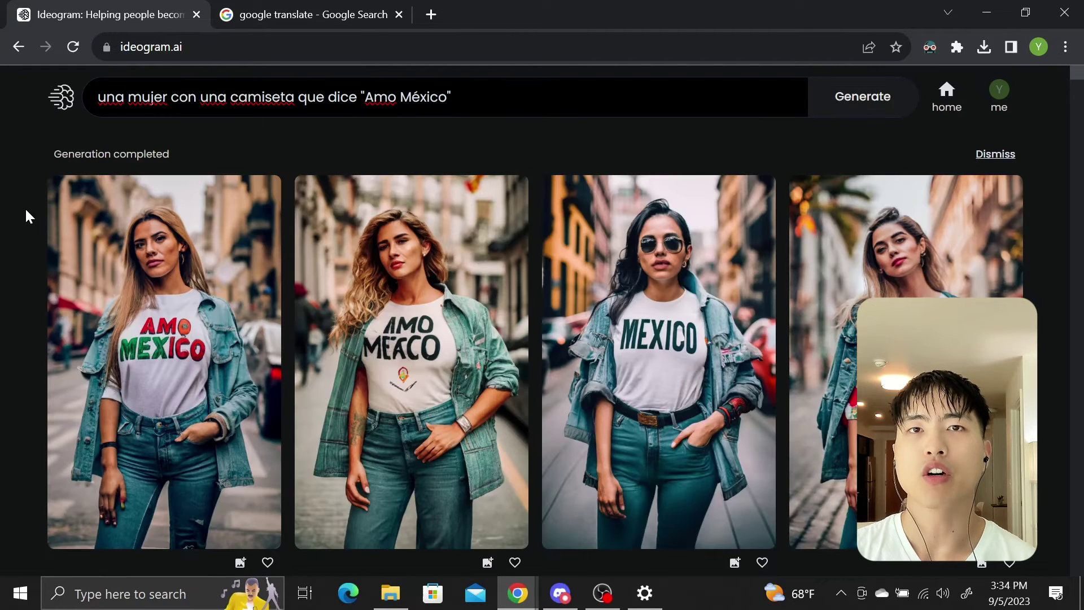
pyautogui.click(120, 236)
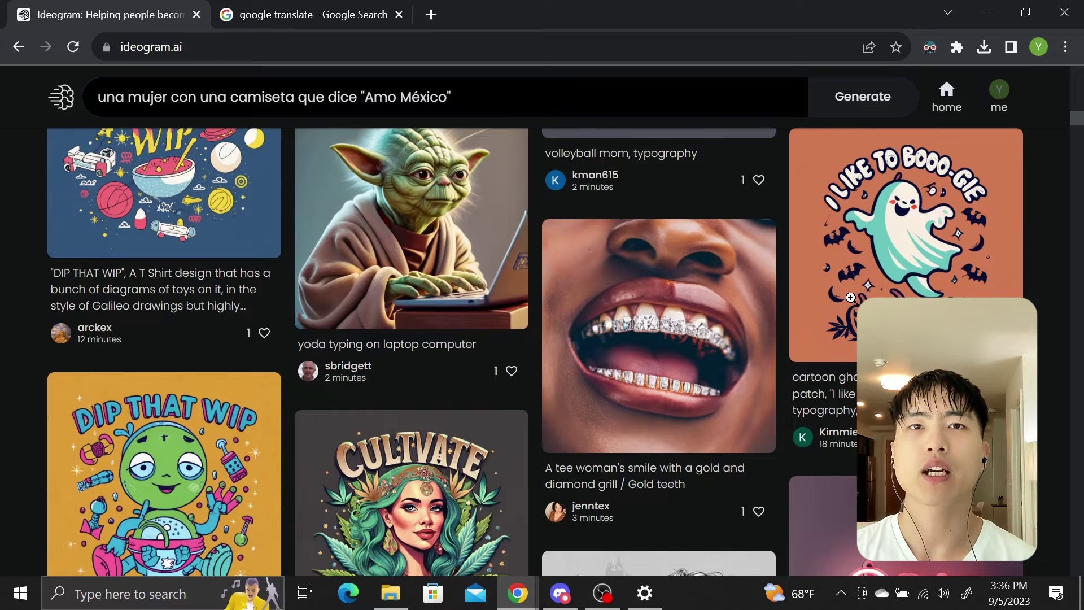
# Follow the 'I like to Boo-gie' ghost design's creator, then switch Home to the Following feed
pyautogui.click(851, 298)
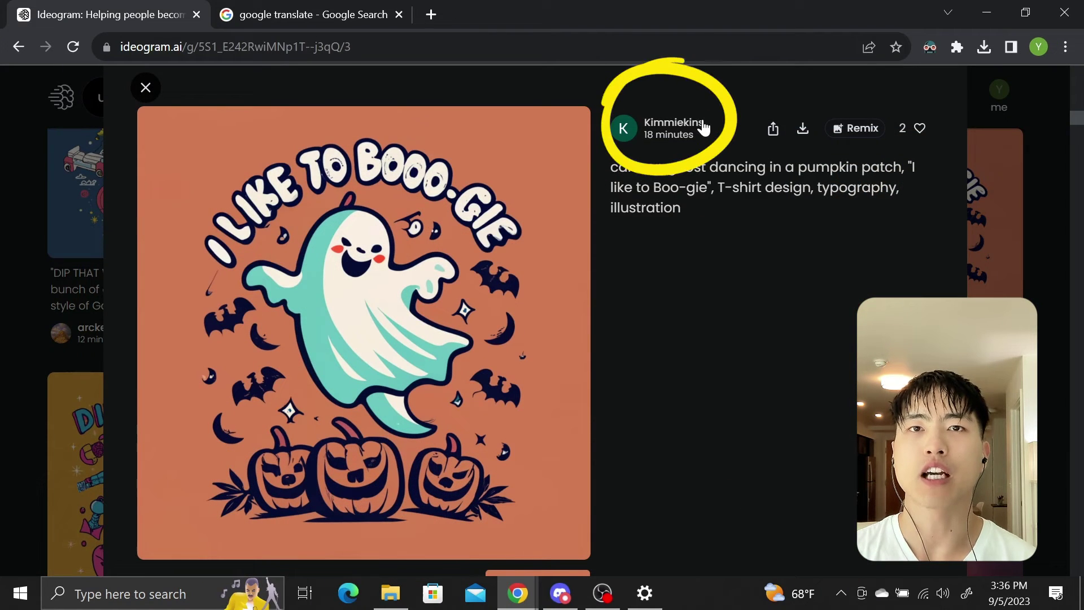
pyautogui.click(697, 128)
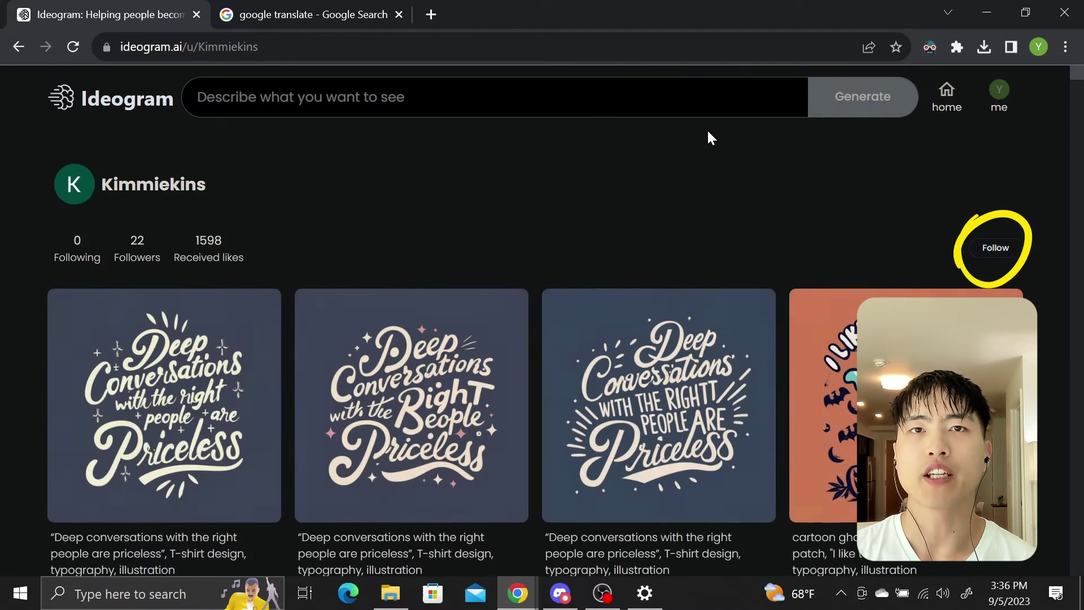
pyautogui.click(1010, 252)
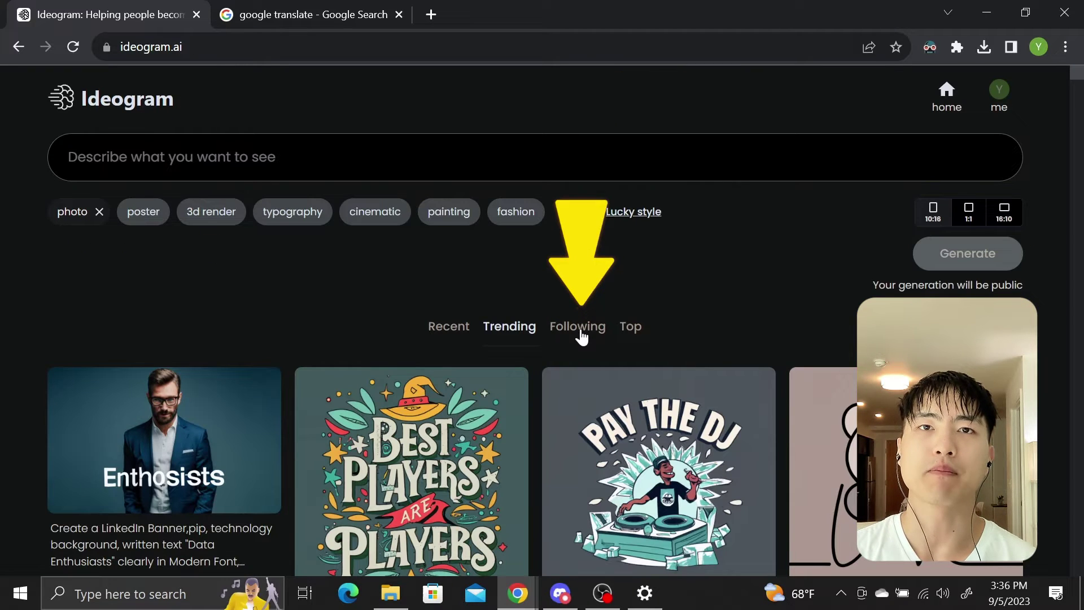
pyautogui.click(580, 328)
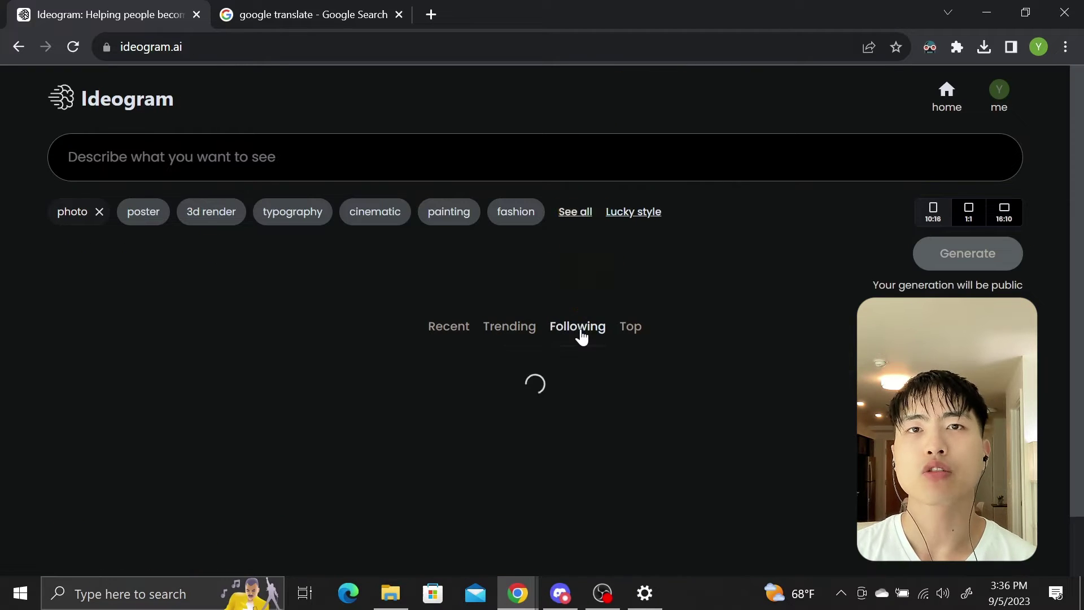
pyautogui.scroll(-10, 537, 294)
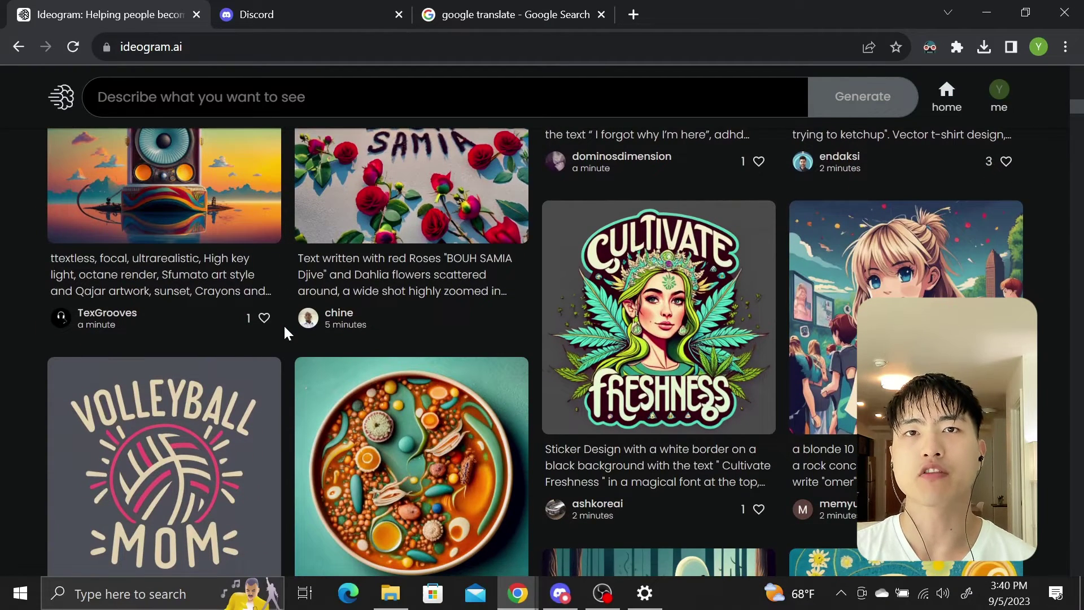
pyautogui.scroll(-5, 290, 452)
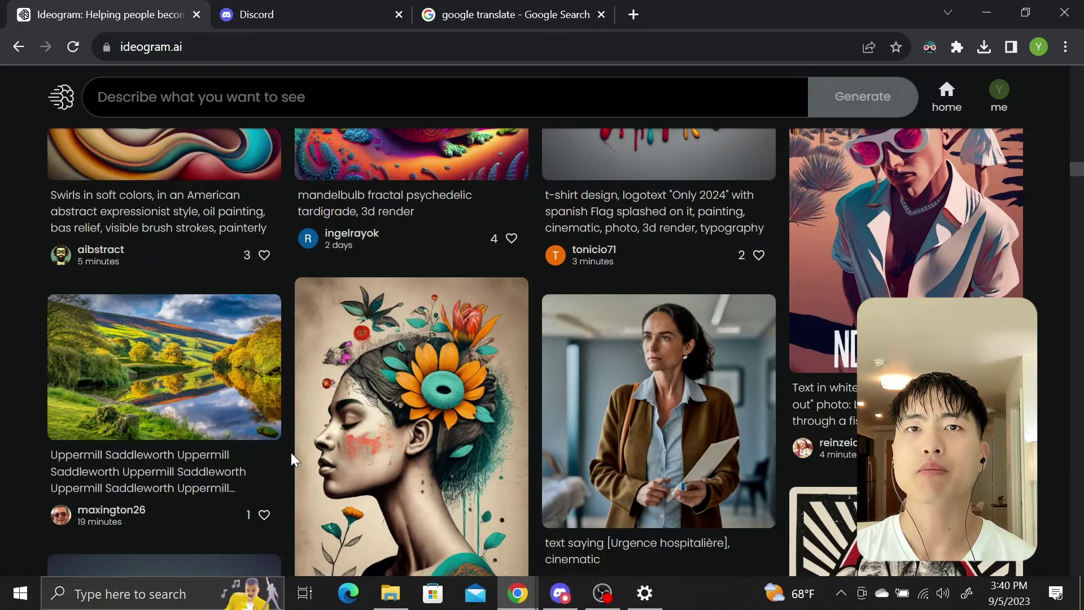
pyautogui.click(617, 362)
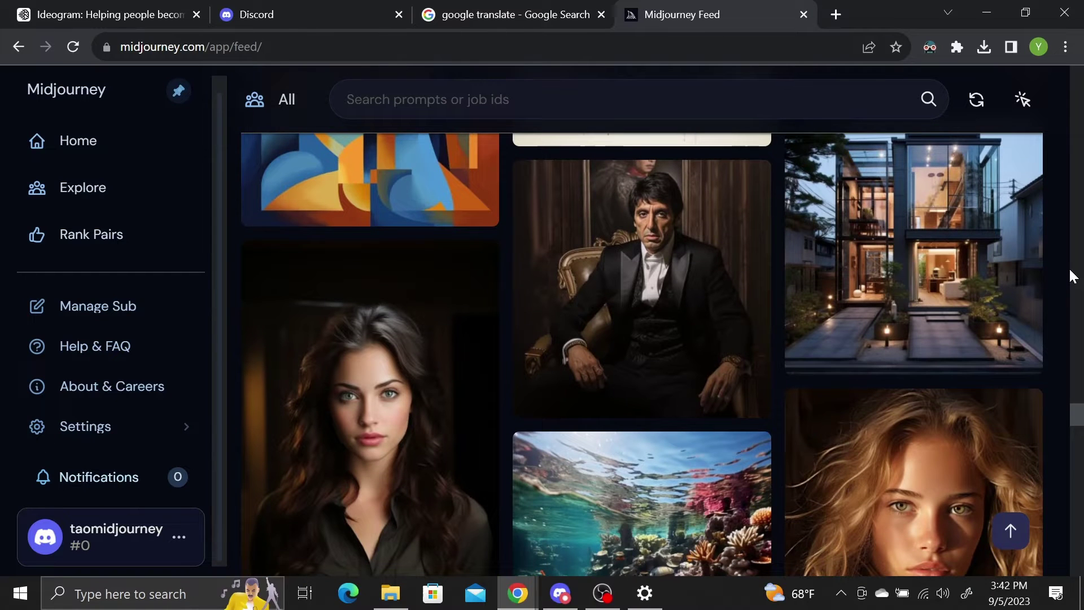
pyautogui.scroll(-3, 1071, 277)
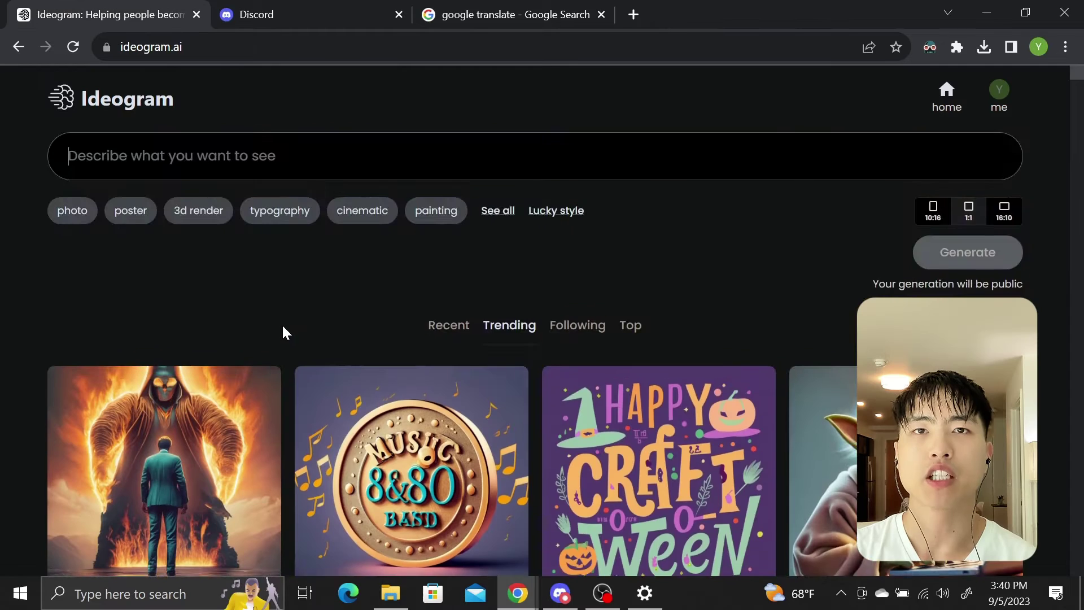
pyautogui.scroll(-5, 284, 326)
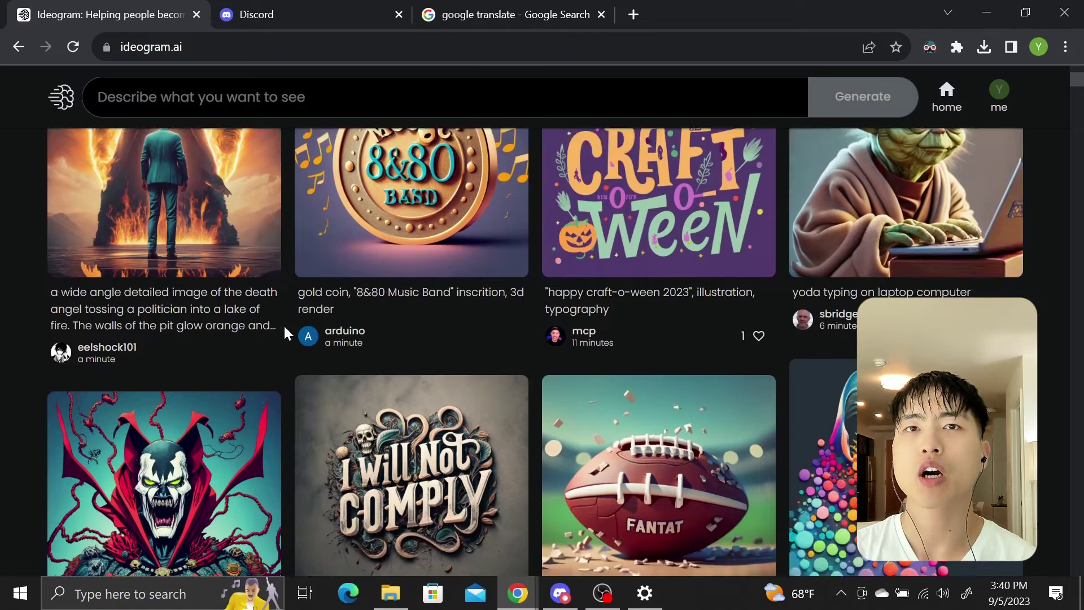
pyautogui.scroll(-3, 284, 333)
pyautogui.scroll(-6, 283, 324)
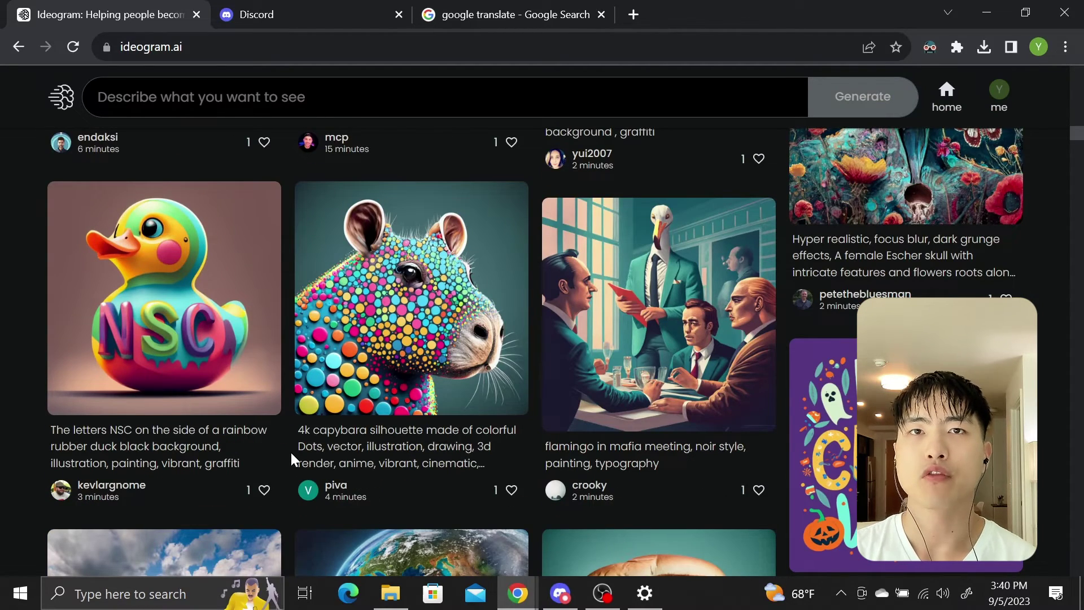
pyautogui.scroll(-3, 290, 452)
pyautogui.scroll(-10, 290, 451)
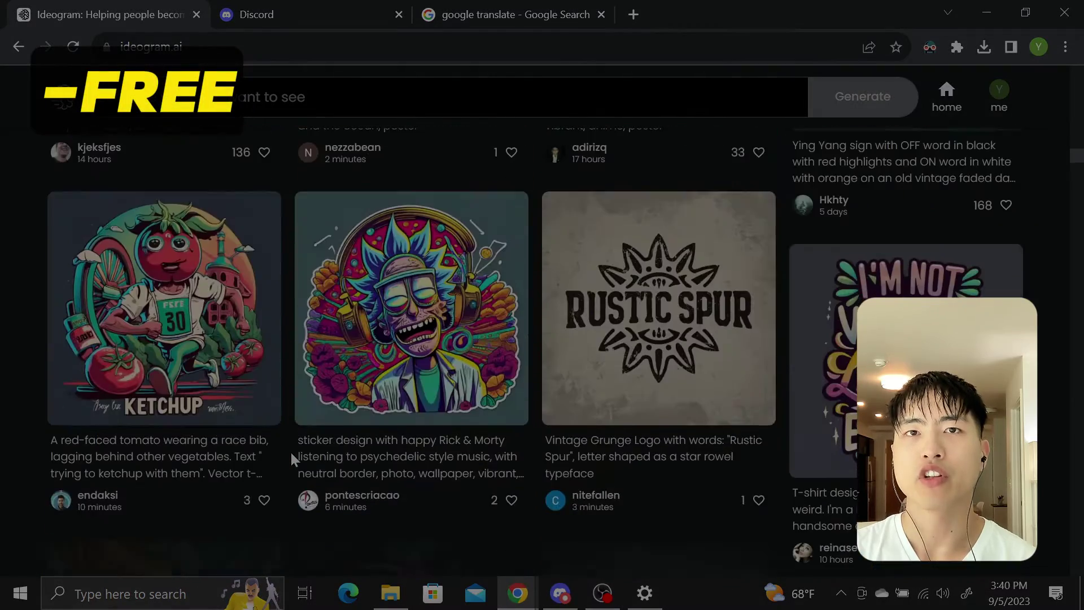
pyautogui.scroll(-9, 290, 450)
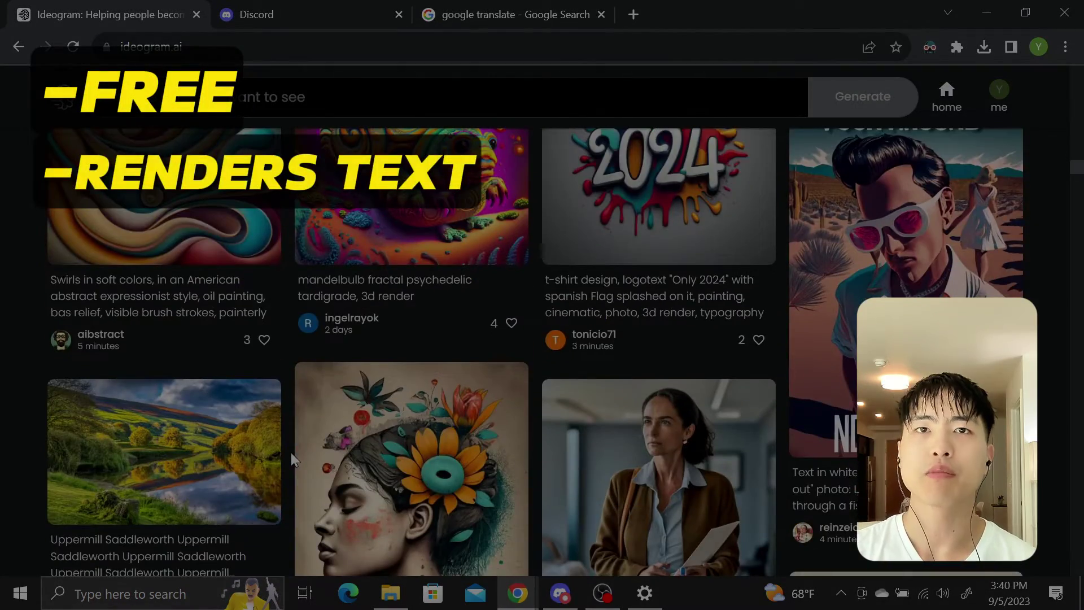
pyautogui.scroll(-2, 290, 453)
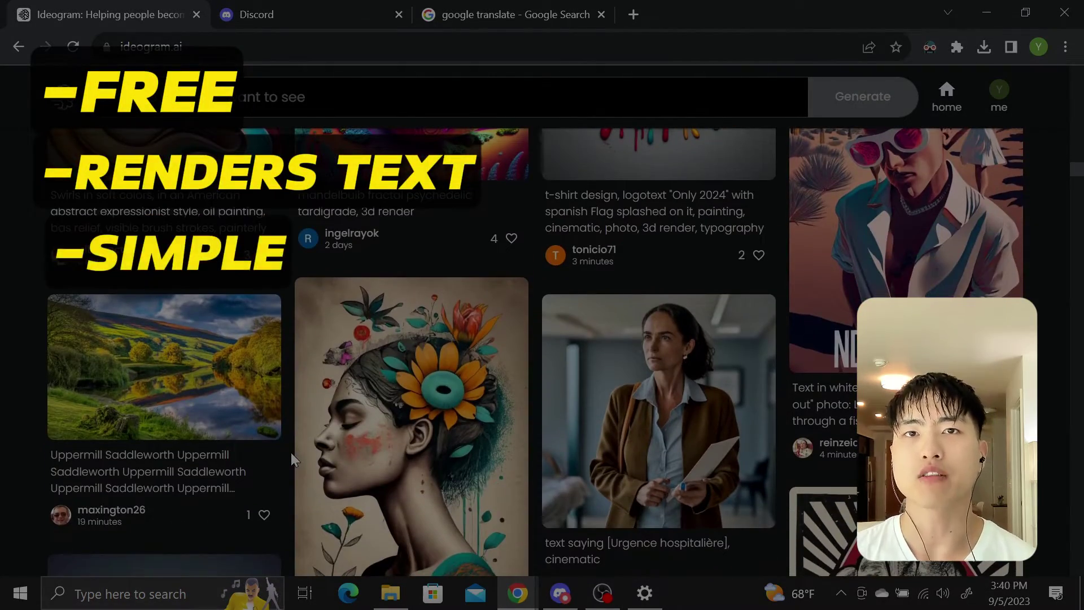
pyautogui.scroll(-6, 290, 452)
pyautogui.scroll(-3, 525, 452)
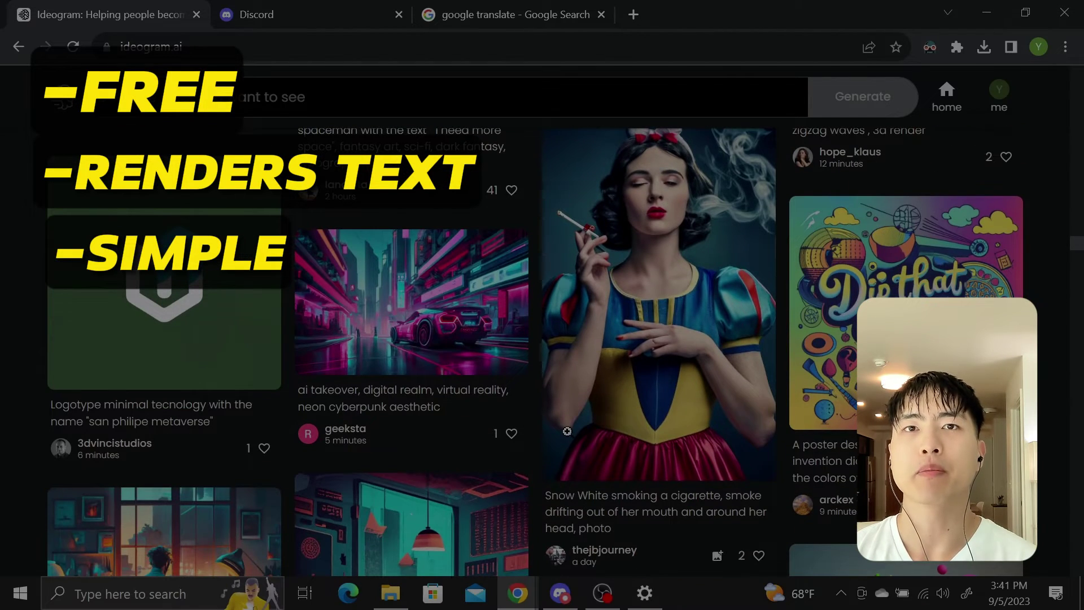
pyautogui.scroll(-8, 567, 431)
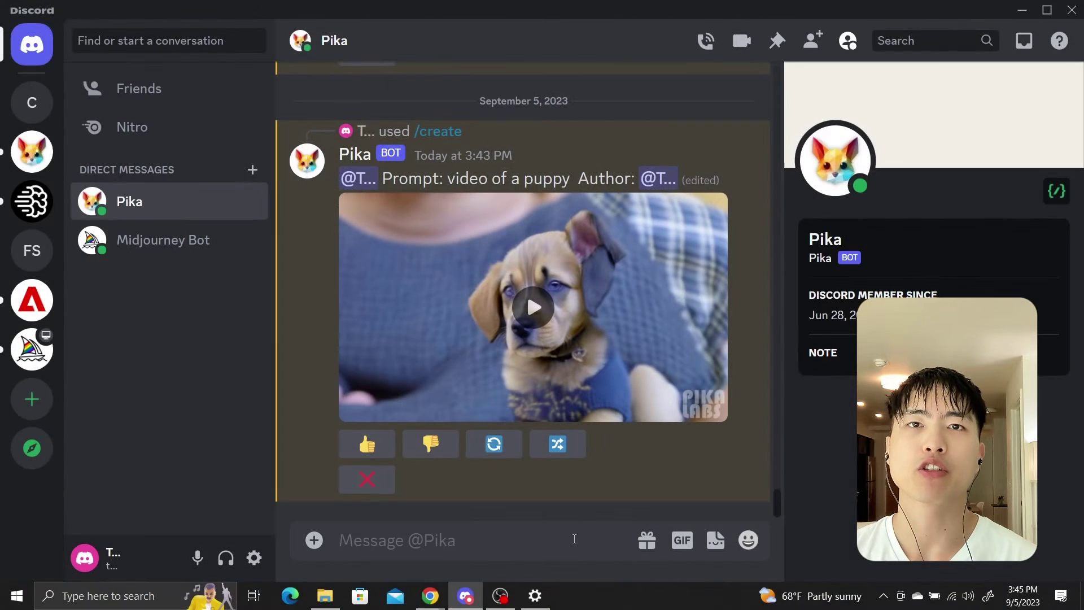
# Send Pika /animate with zebras.jpeg and the prompt "zebra's walking", then enlarge the returned clip
pyautogui.write('/')
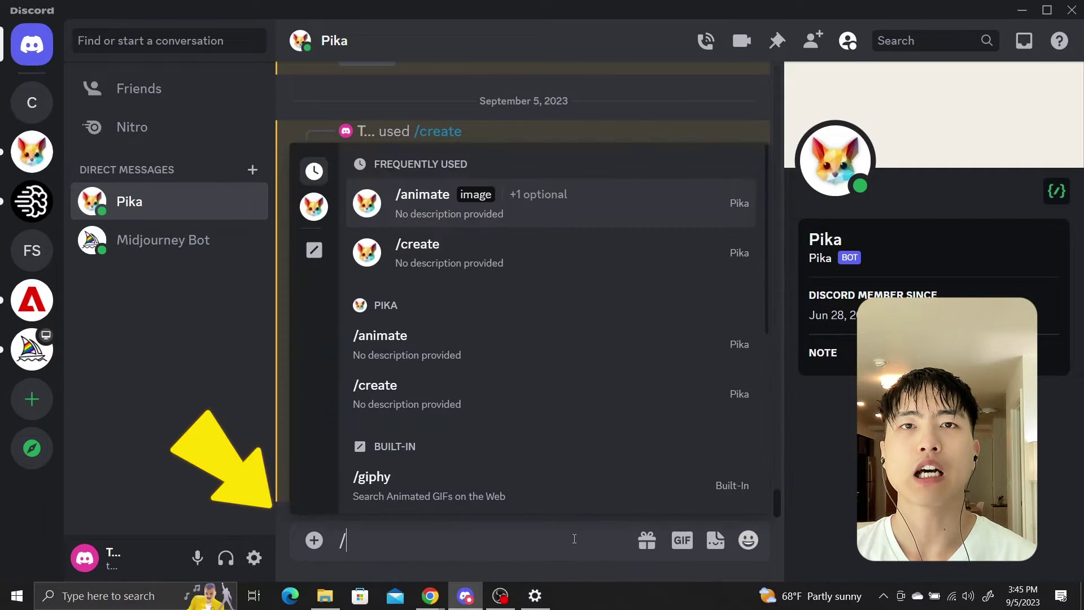
pyautogui.write('animate')
pyautogui.press('Return')
pyautogui.click(482, 421)
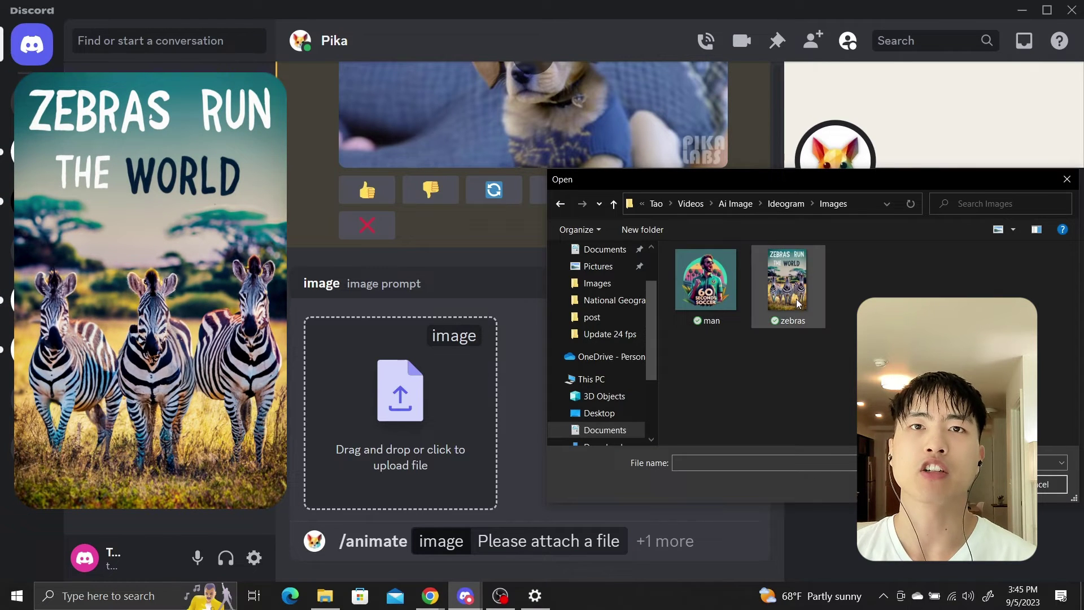
pyautogui.doubleClick(796, 299)
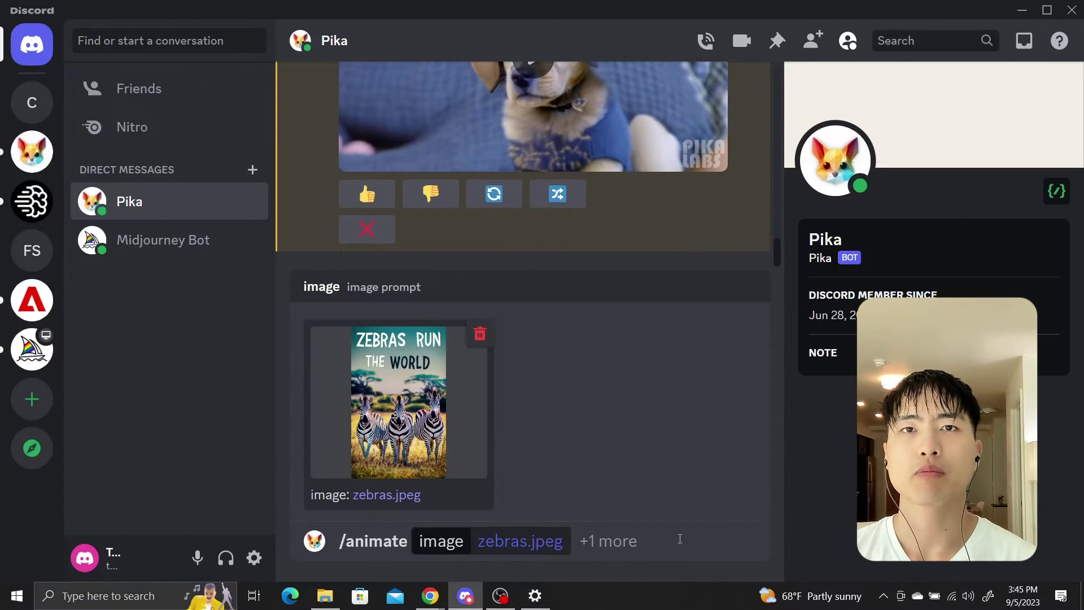
pyautogui.press('Tab')
pyautogui.write("zebra's walking")
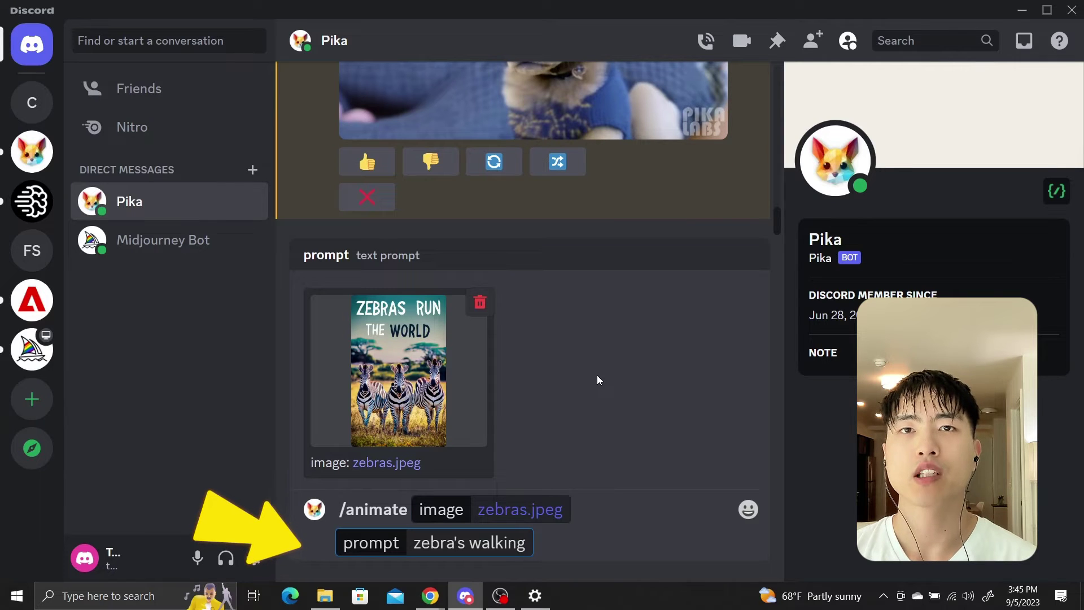
pyautogui.press('Return')
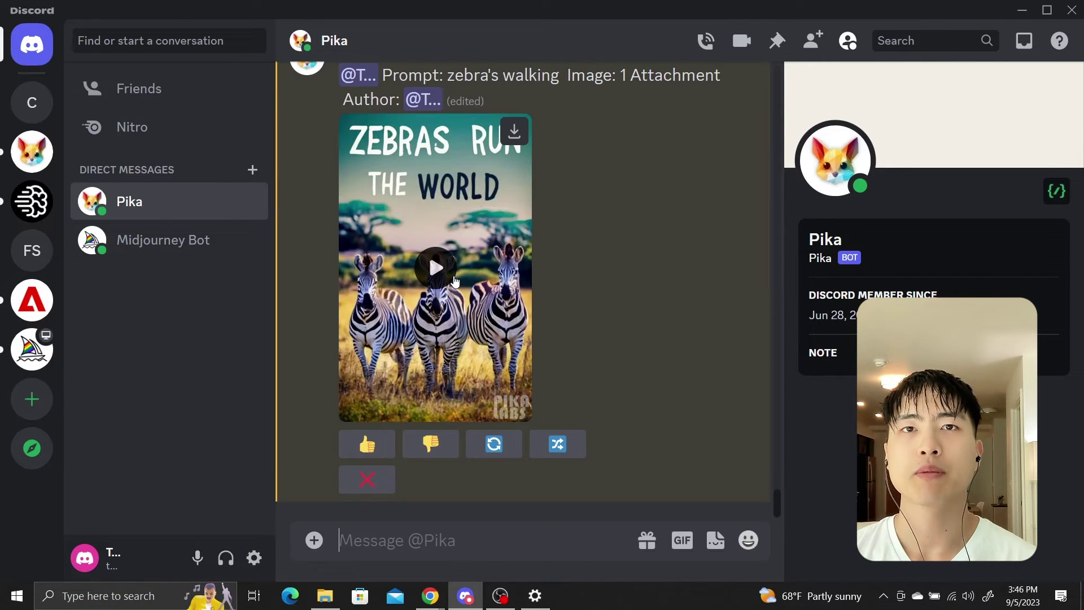
pyautogui.click(436, 265)
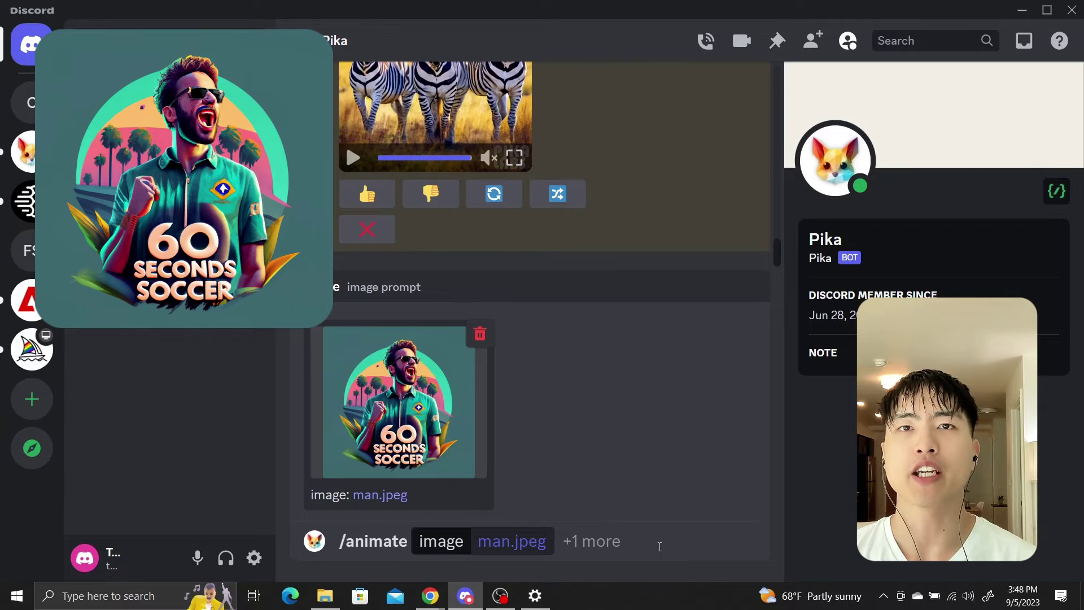
# Send Pika the /animate command for man.jpeg with the prompt 'a man shouting'
pyautogui.click(658, 546)
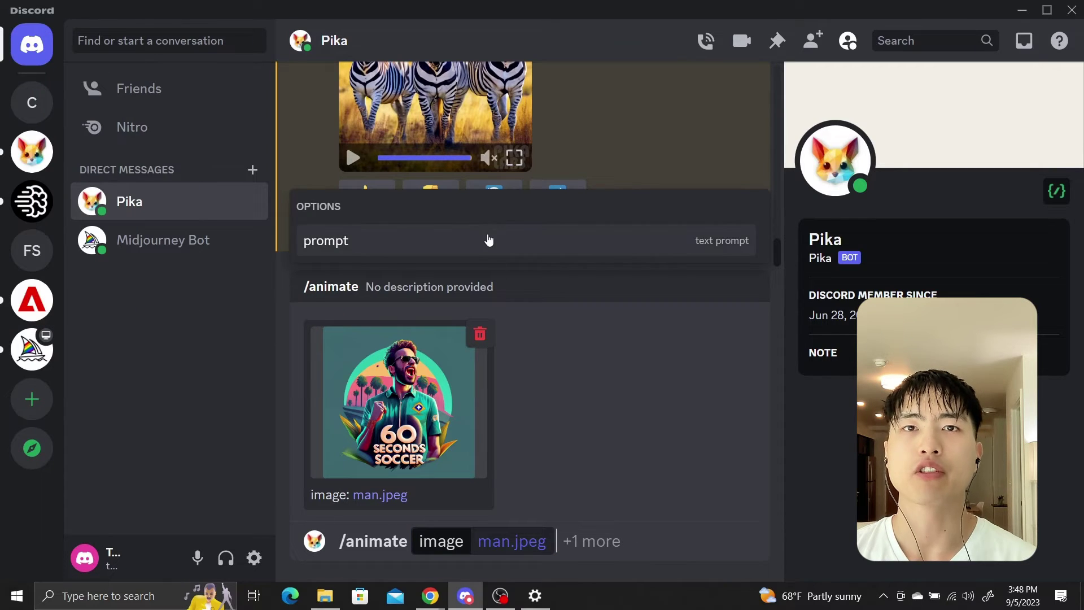
pyautogui.click(489, 242)
pyautogui.write('a man shouting')
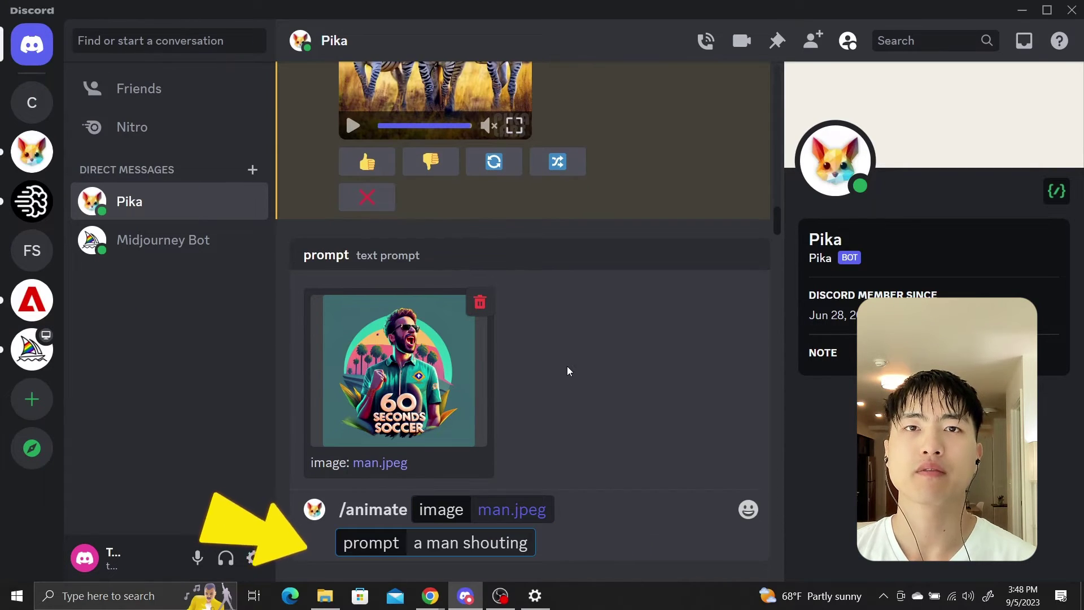
pyautogui.press('Return')
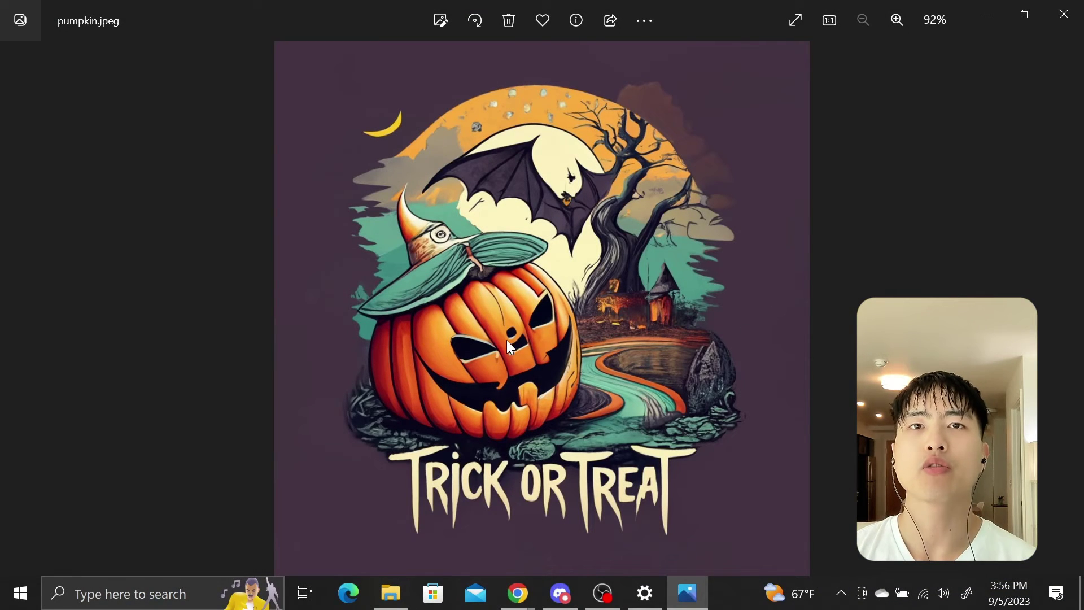
# Zoom pumpkin.jpeg to about 1191% and pan across the eye to show blocky pixels
pyautogui.scroll(5, 508, 342)
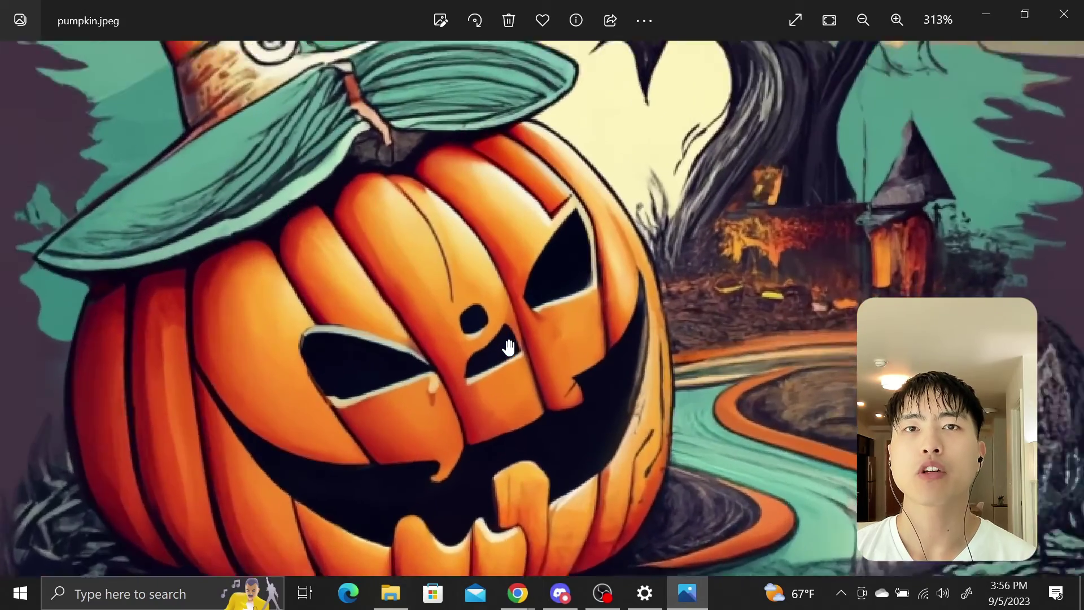
pyautogui.scroll(3, 508, 345)
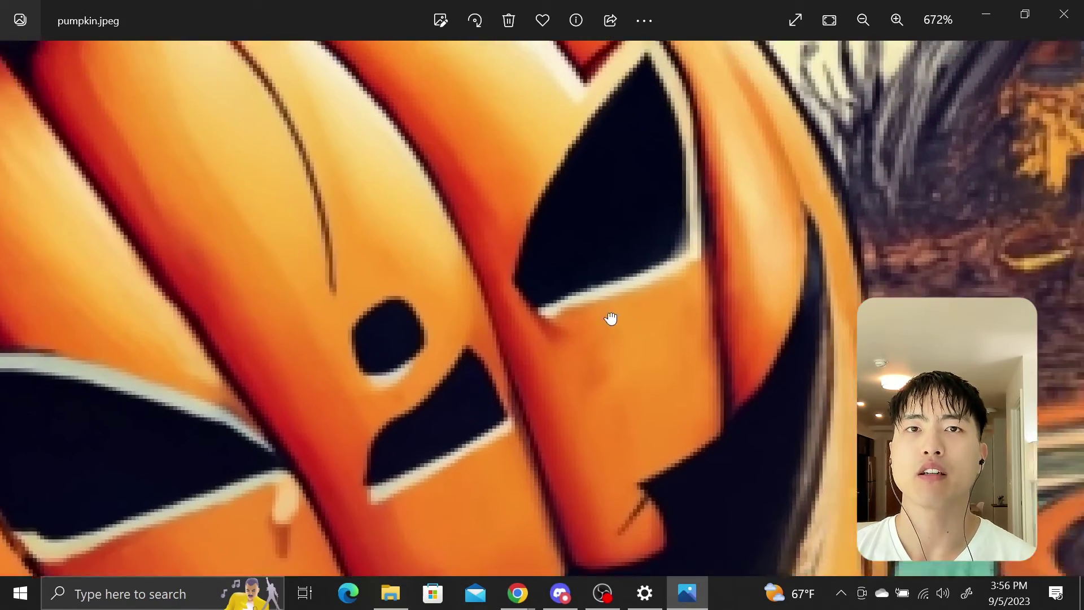
pyautogui.moveTo(611, 319); pyautogui.dragTo(539, 407)
pyautogui.scroll(3, 540, 406)
pyautogui.moveTo(665, 295); pyautogui.dragTo(634, 303)
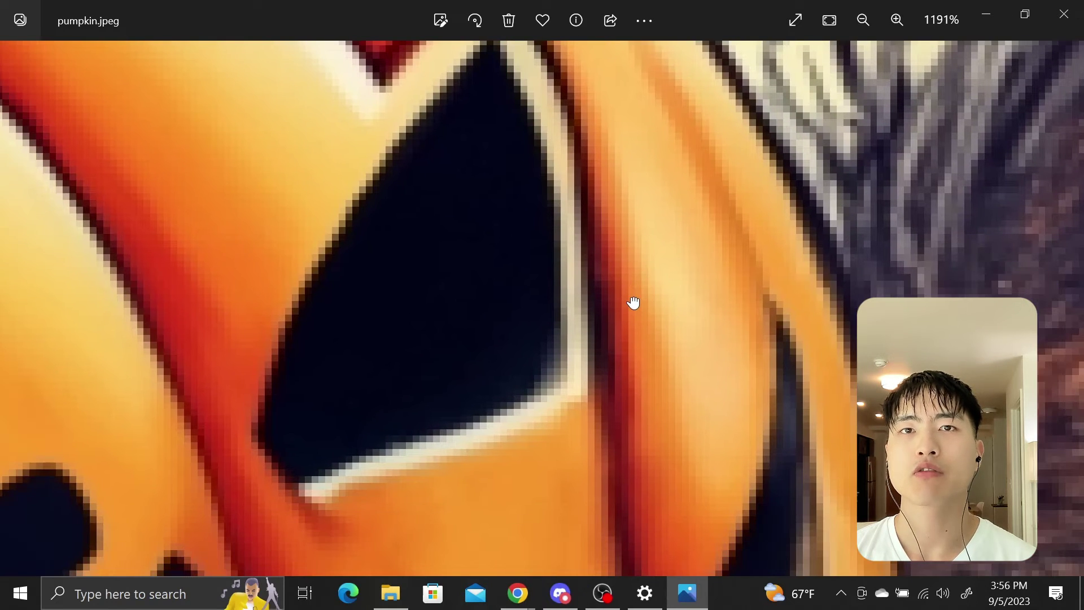
# Upload pumpkin.jpeg from the Images folder to vectorizer.ai
pyautogui.click(985, 17)
pyautogui.moveTo(390, 593)
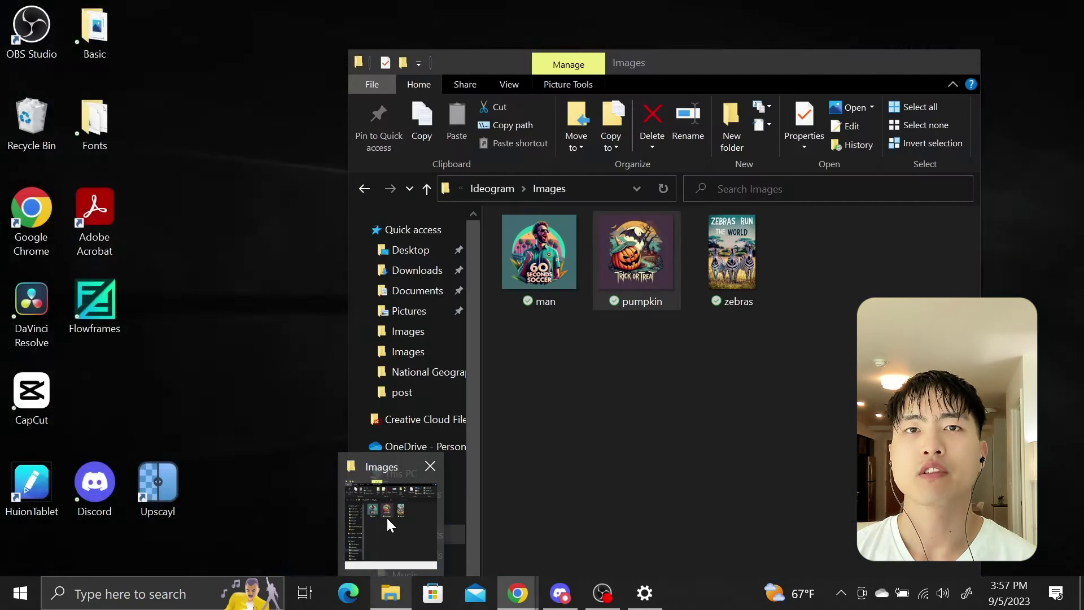
pyautogui.click(386, 516)
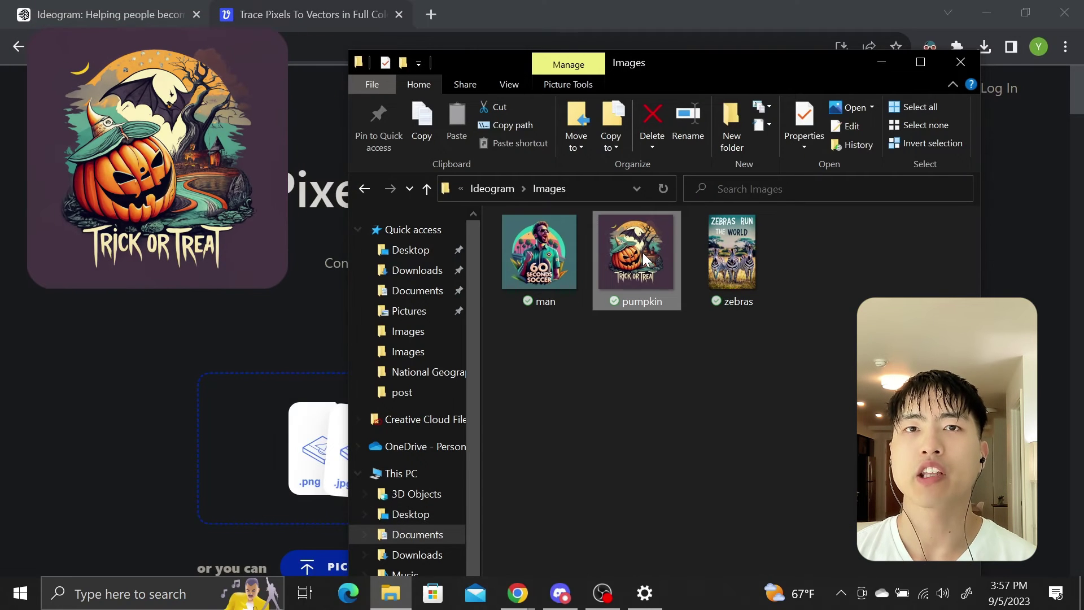
pyautogui.moveTo(652, 243); pyautogui.dragTo(280, 418)
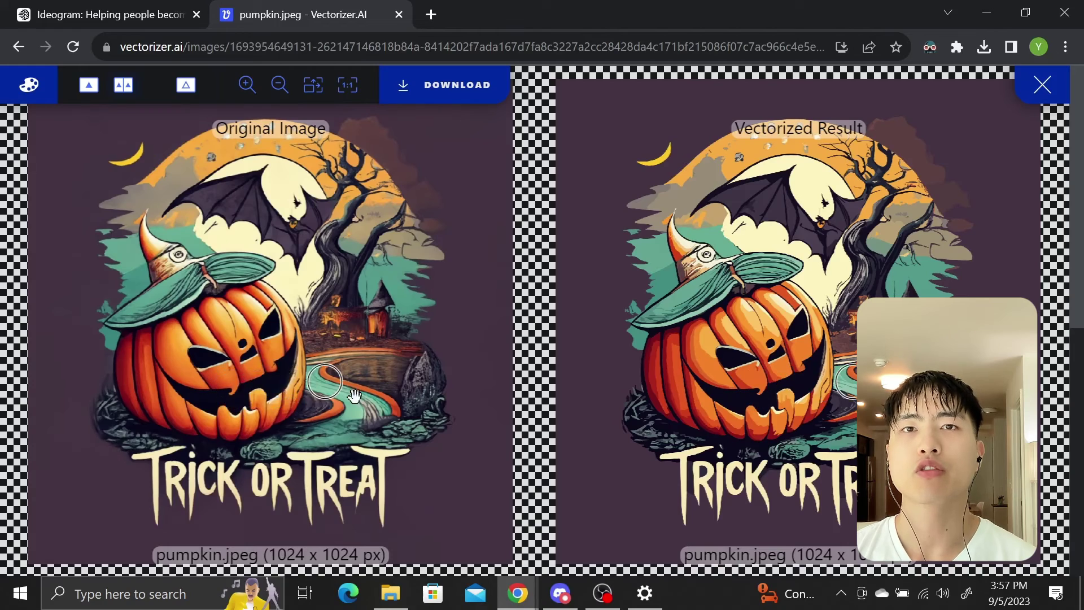
# Zoom into the pumpkin's eye to compare the original and vectorized results
pyautogui.scroll(10, 213, 364)
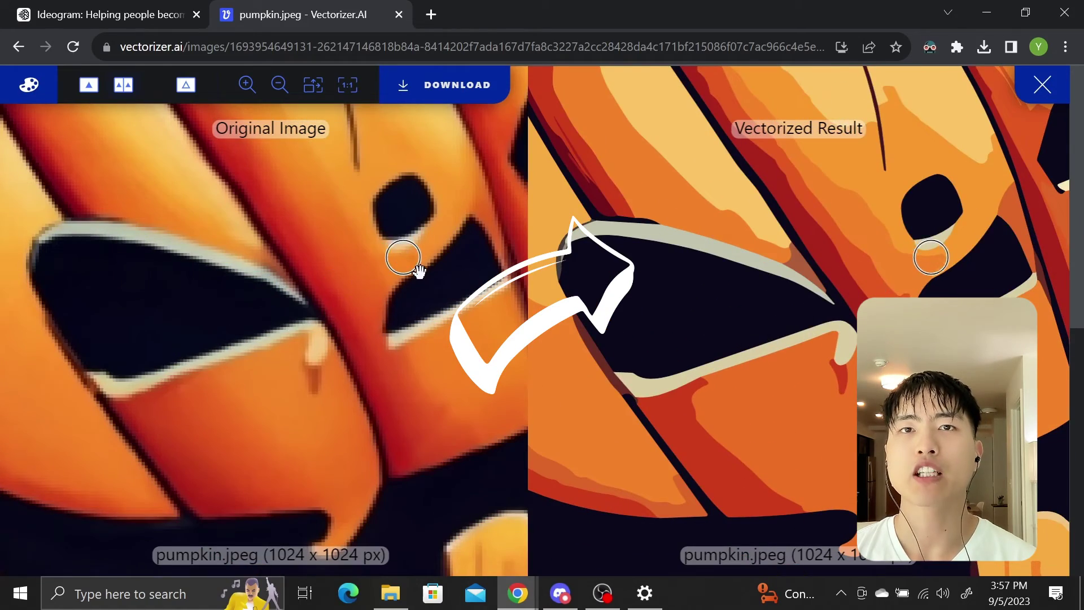
pyautogui.scroll(3, 419, 272)
pyautogui.moveTo(450, 244); pyautogui.dragTo(207, 427)
pyautogui.scroll(4, 438, 248)
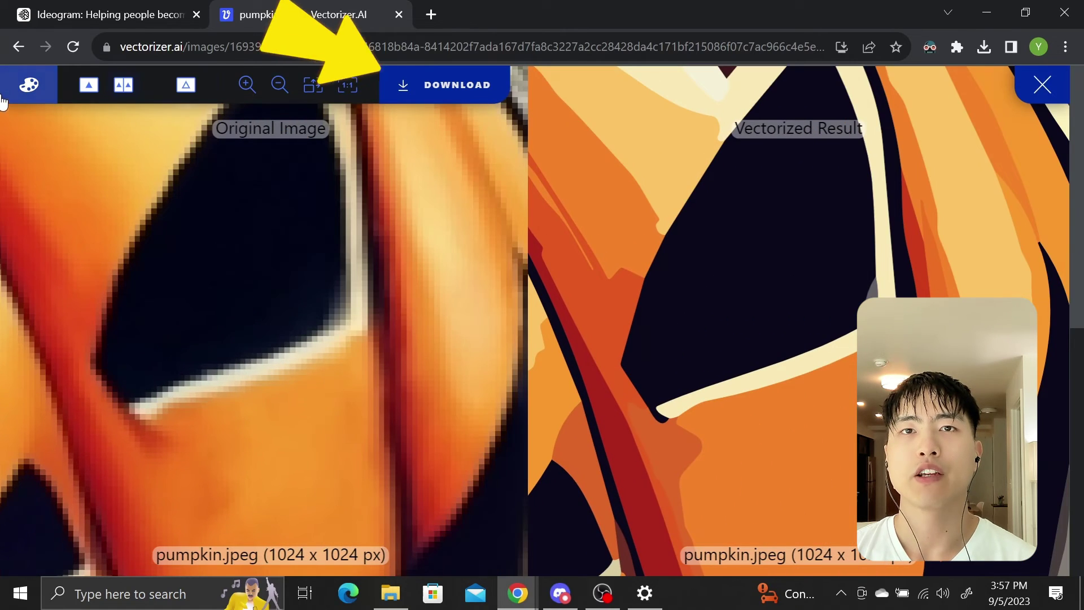
# Download the vectorized pumpkin as pumpkin.svg and view it in Edge
pyautogui.click(445, 90)
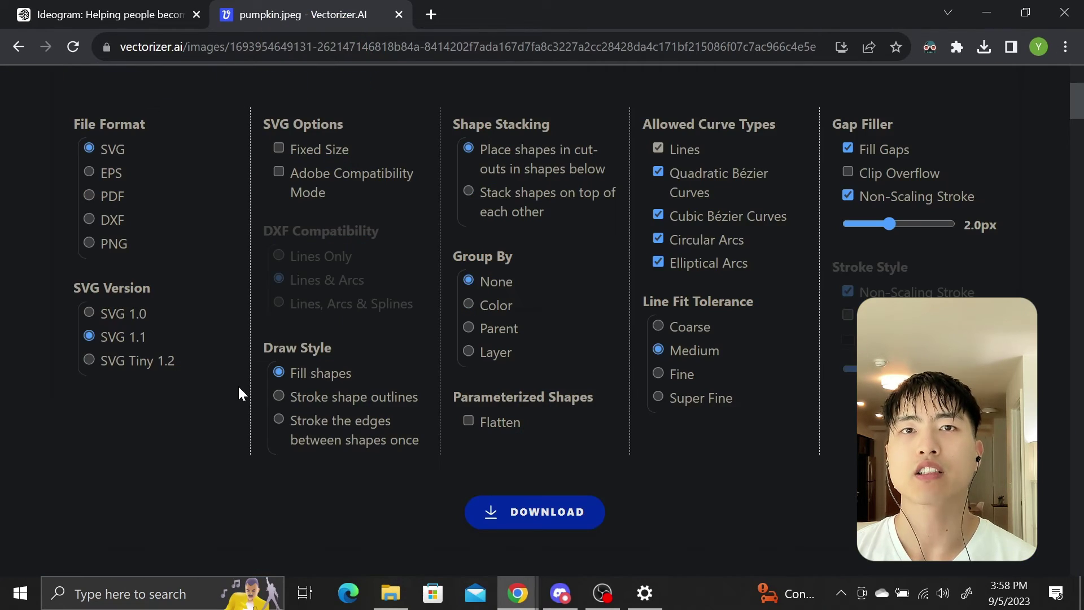
pyautogui.click(563, 529)
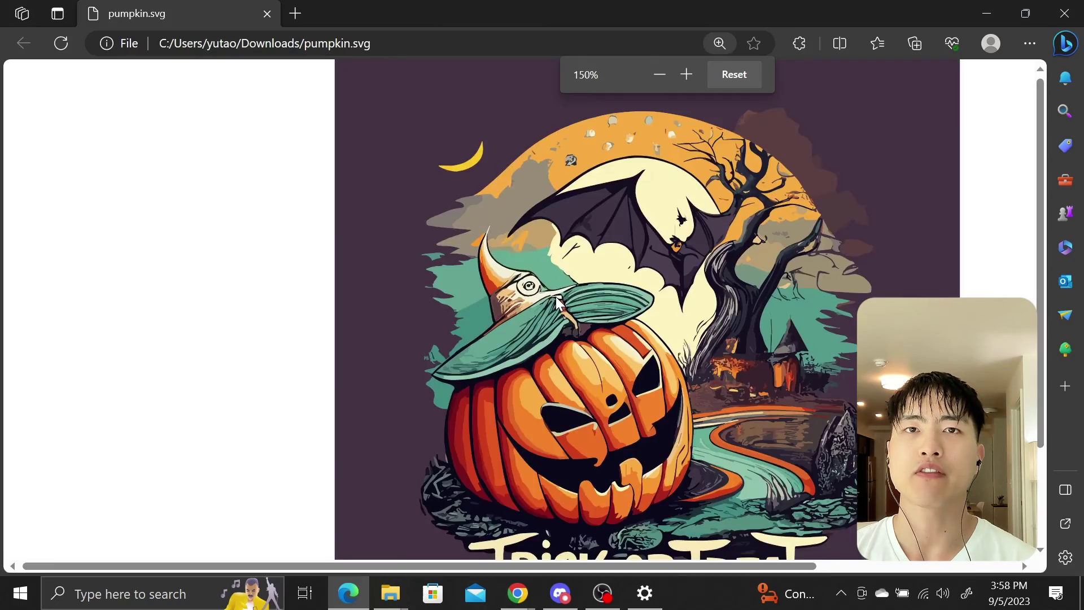
pyautogui.keyDown('ctrl'); pyautogui.scroll(5, 678, 334); pyautogui.keyUp('ctrl')
pyautogui.scroll(-5, 576, 482)
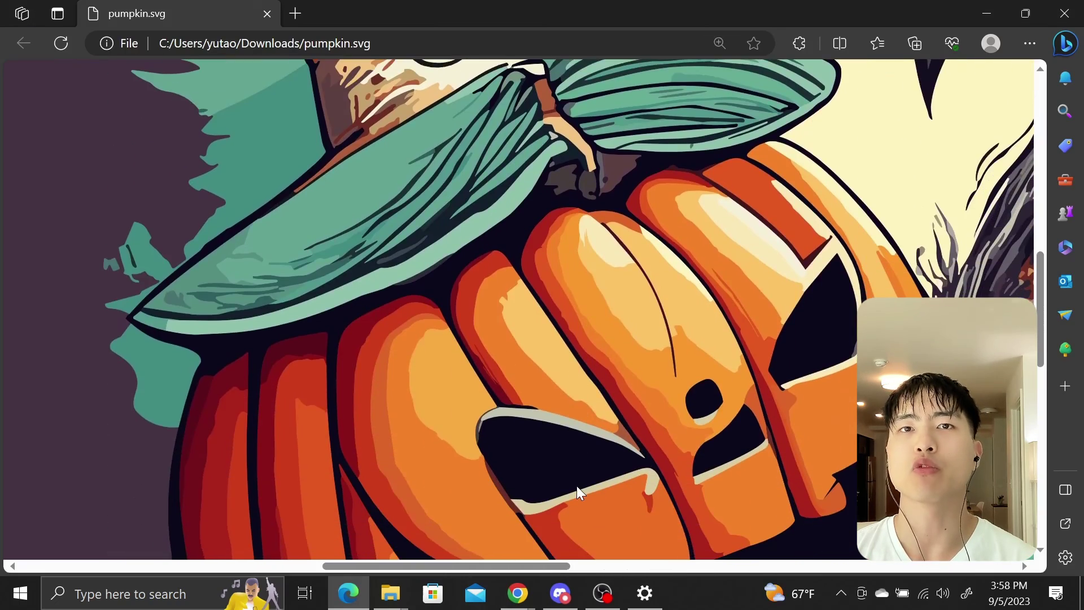
pyautogui.scroll(-3, 577, 495)
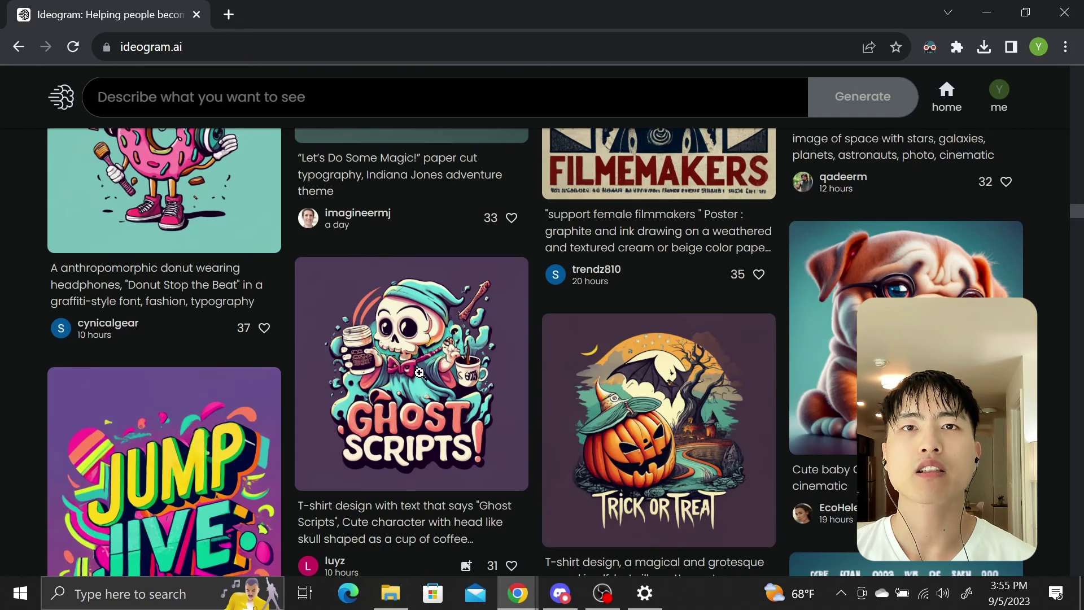
# Browse the Ideogram gallery, then start typing the prompt: halloween graphic design that says "trick or treat"
pyautogui.scroll(-5, 420, 373)
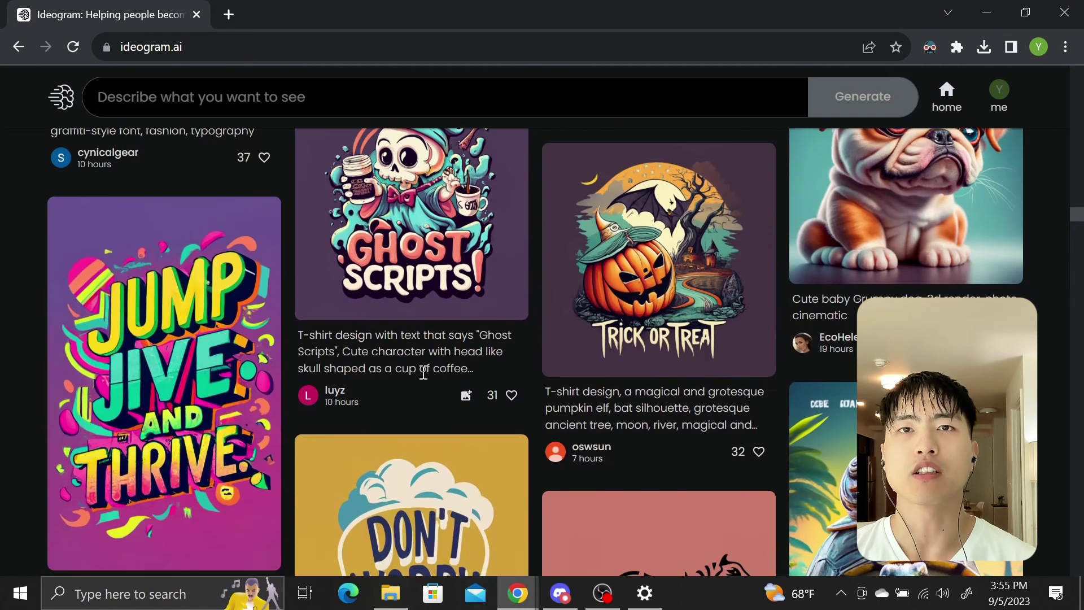
pyautogui.scroll(-1, 421, 371)
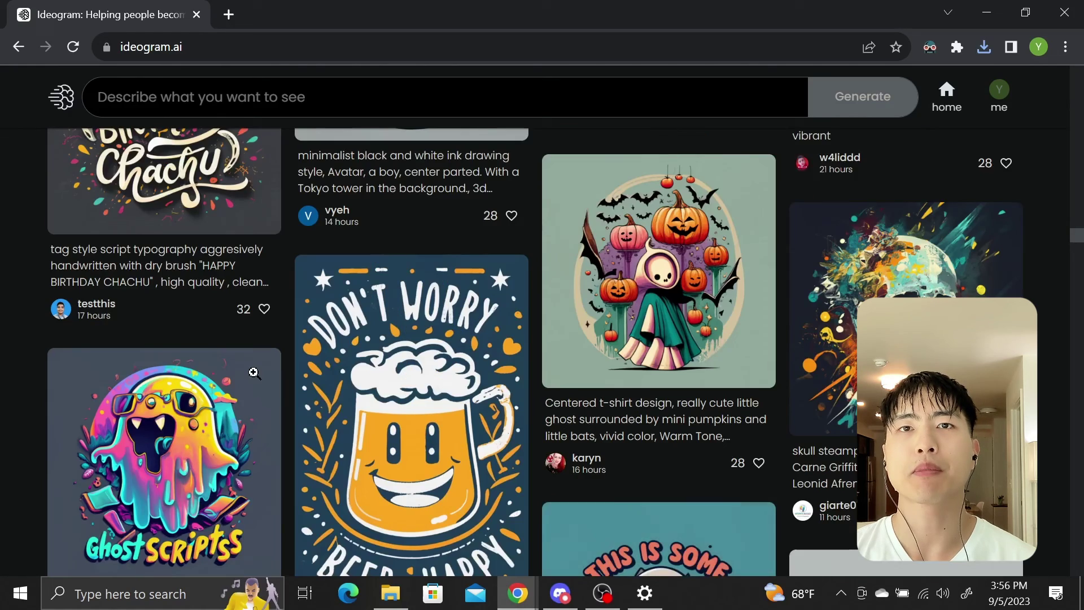
pyautogui.scroll(-7, 253, 372)
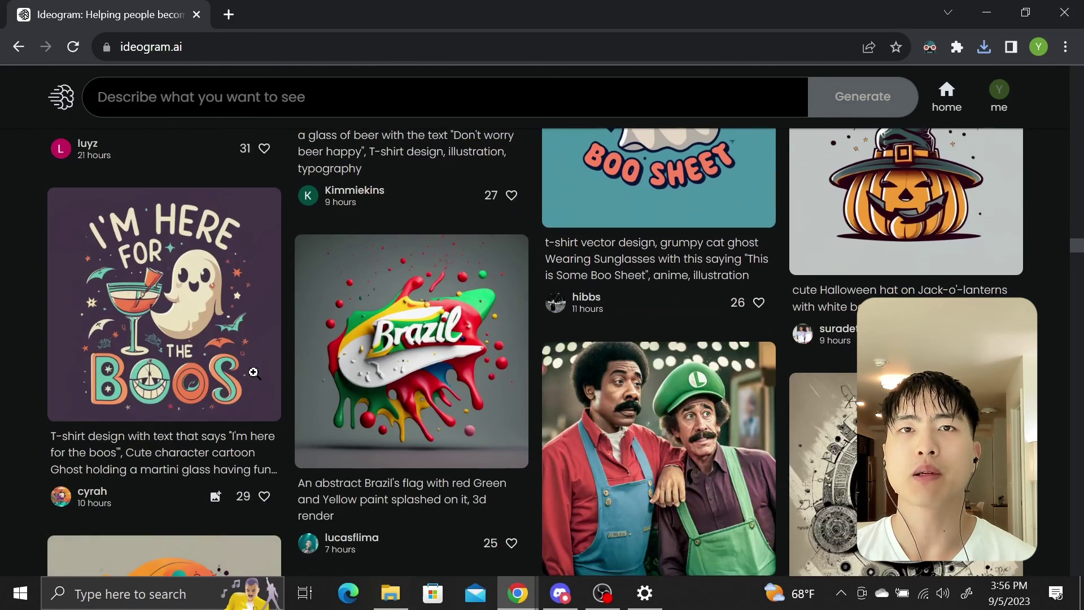
pyautogui.scroll(-5, 292, 375)
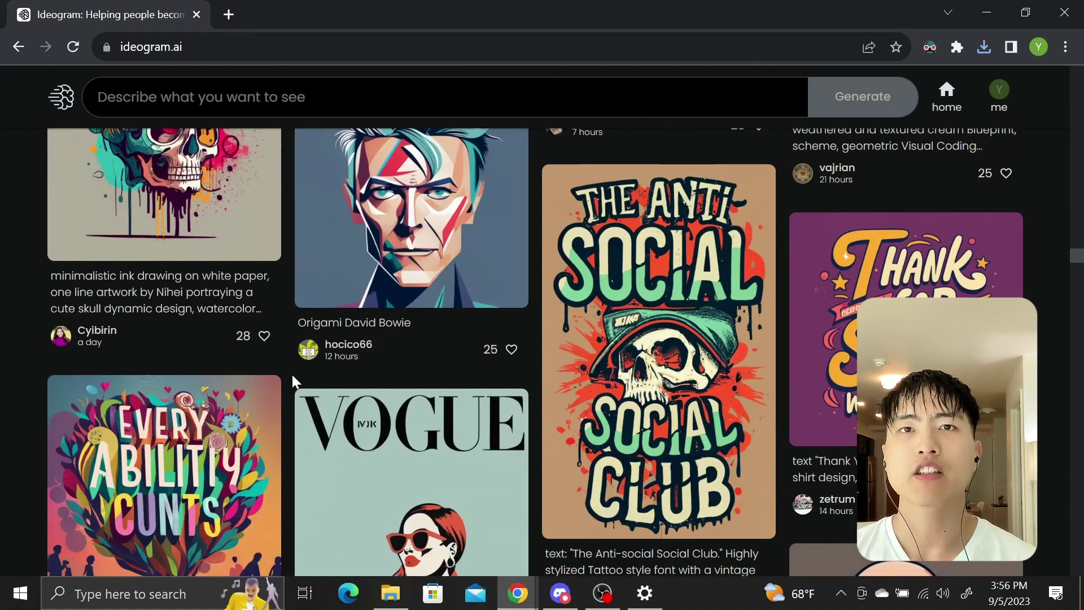
pyautogui.scroll(-10, 293, 374)
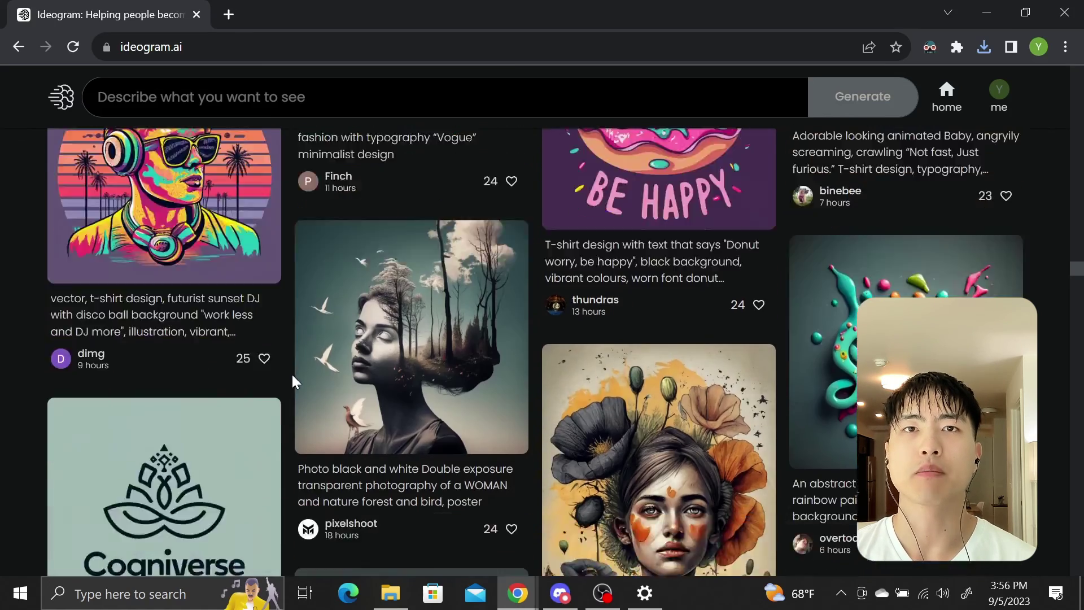
pyautogui.scroll(-5, 291, 374)
pyautogui.write('hal')
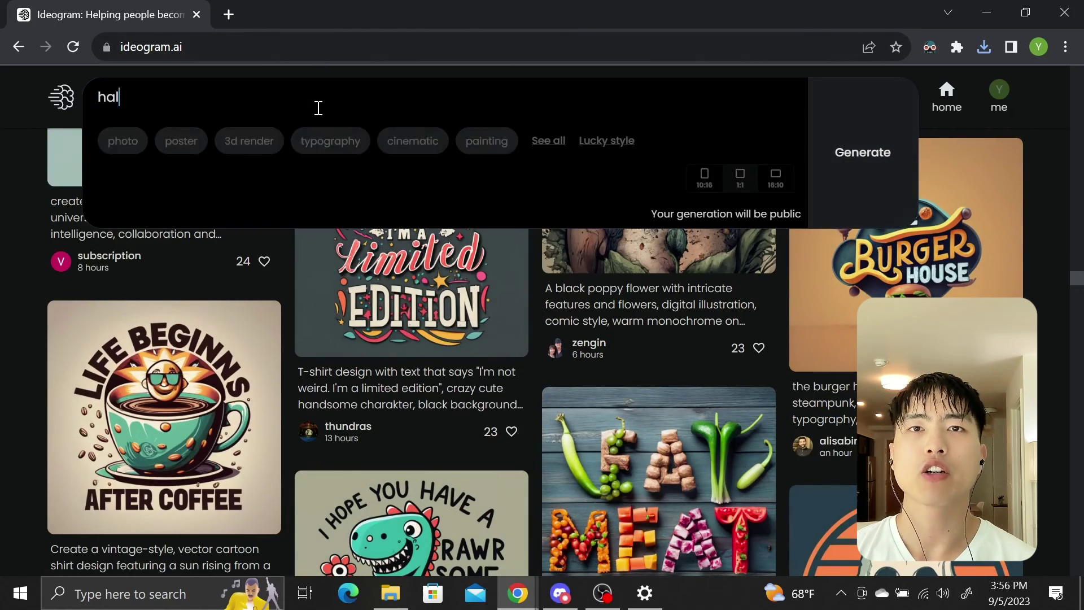
pyautogui.write('loween graphic design')
pyautogui.write(' that says "')
pyautogui.write('ty')
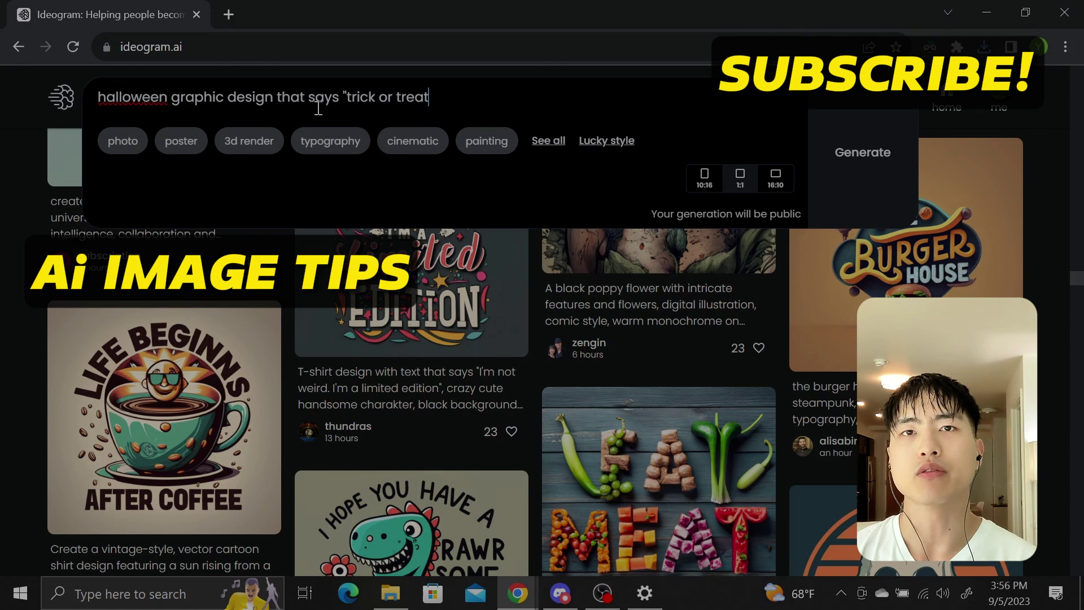